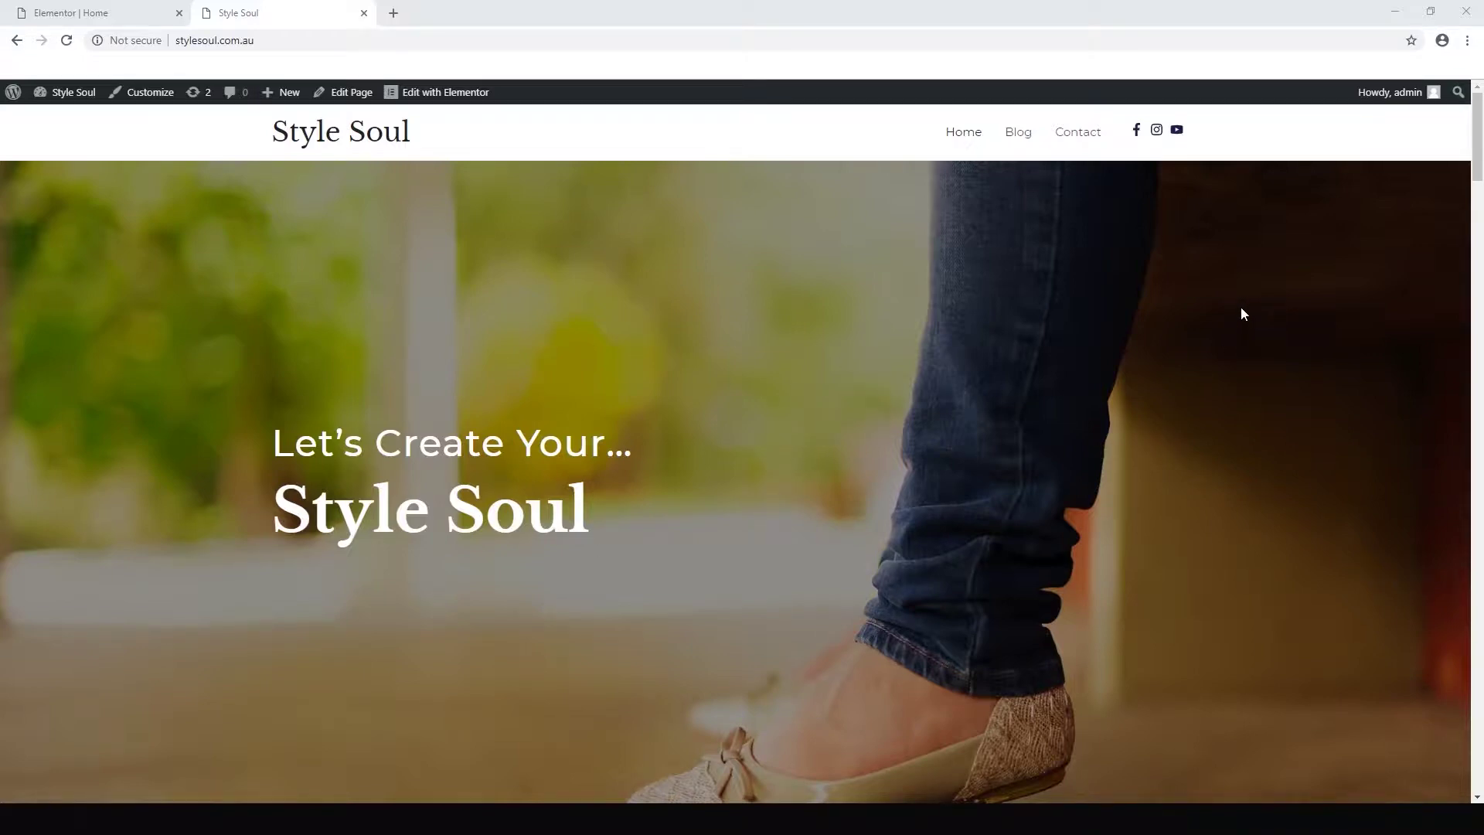
Step: Go to the site's Contact page and scroll down to its Name, Email and Comment form
left_click(1085, 136)
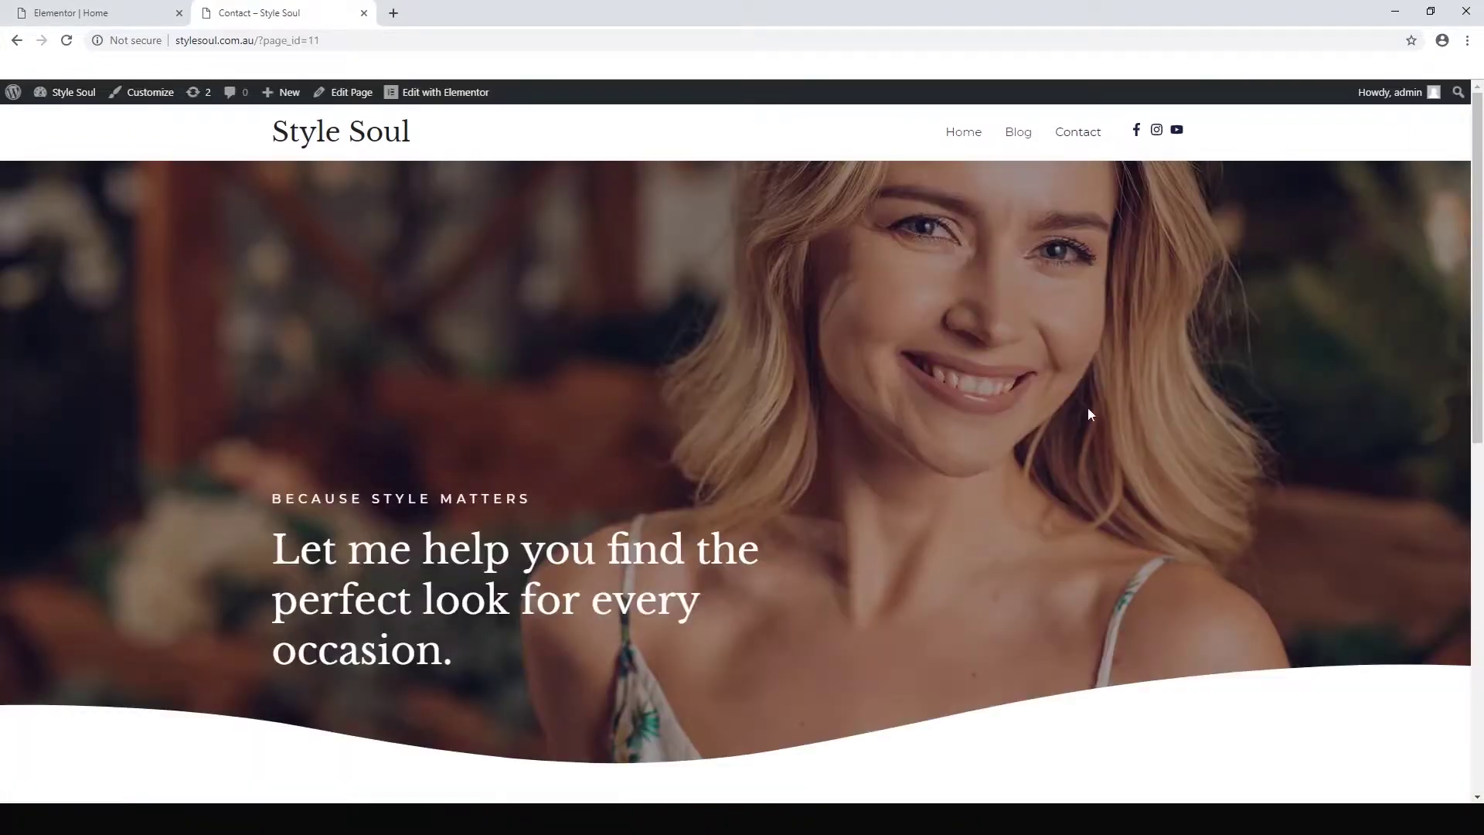
left_click_drag(1477, 273, 1481, 497)
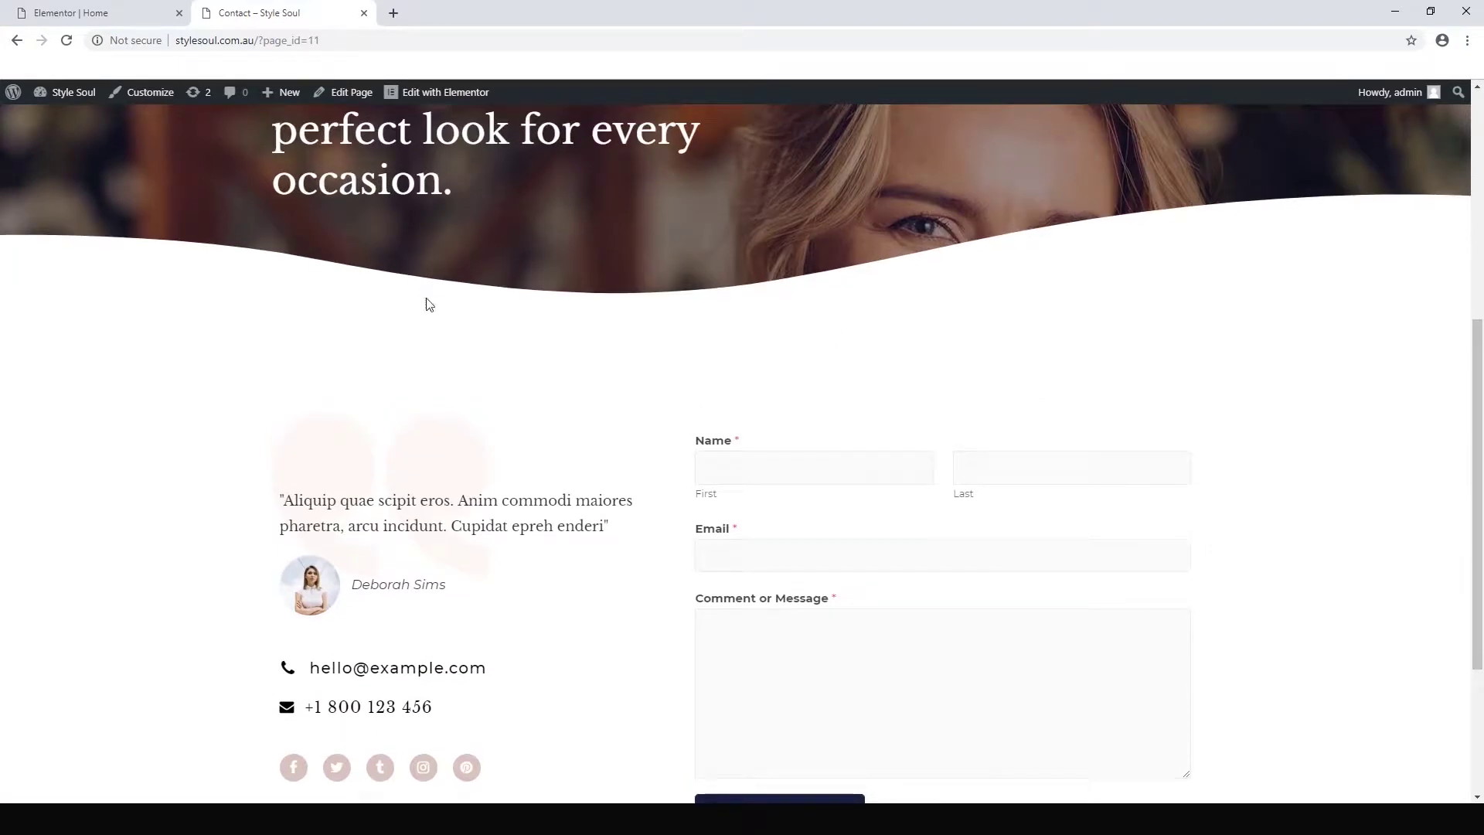
scroll(958, 378, "down", 2)
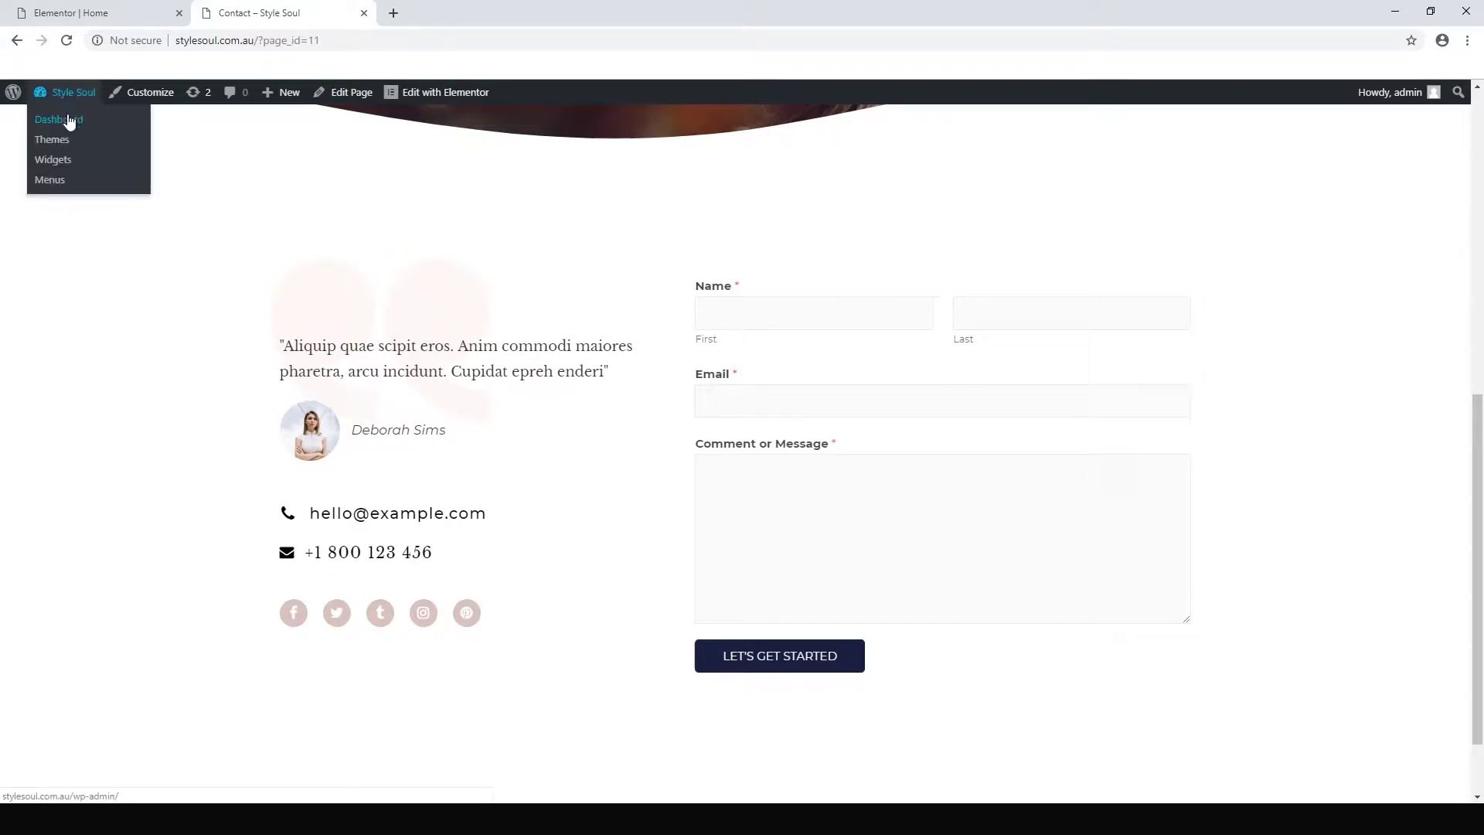
Step: Open the admin dashboard in a new tab and edit the Contact form from WPForms All Forms
right_click(61, 114)
left_click(82, 128)
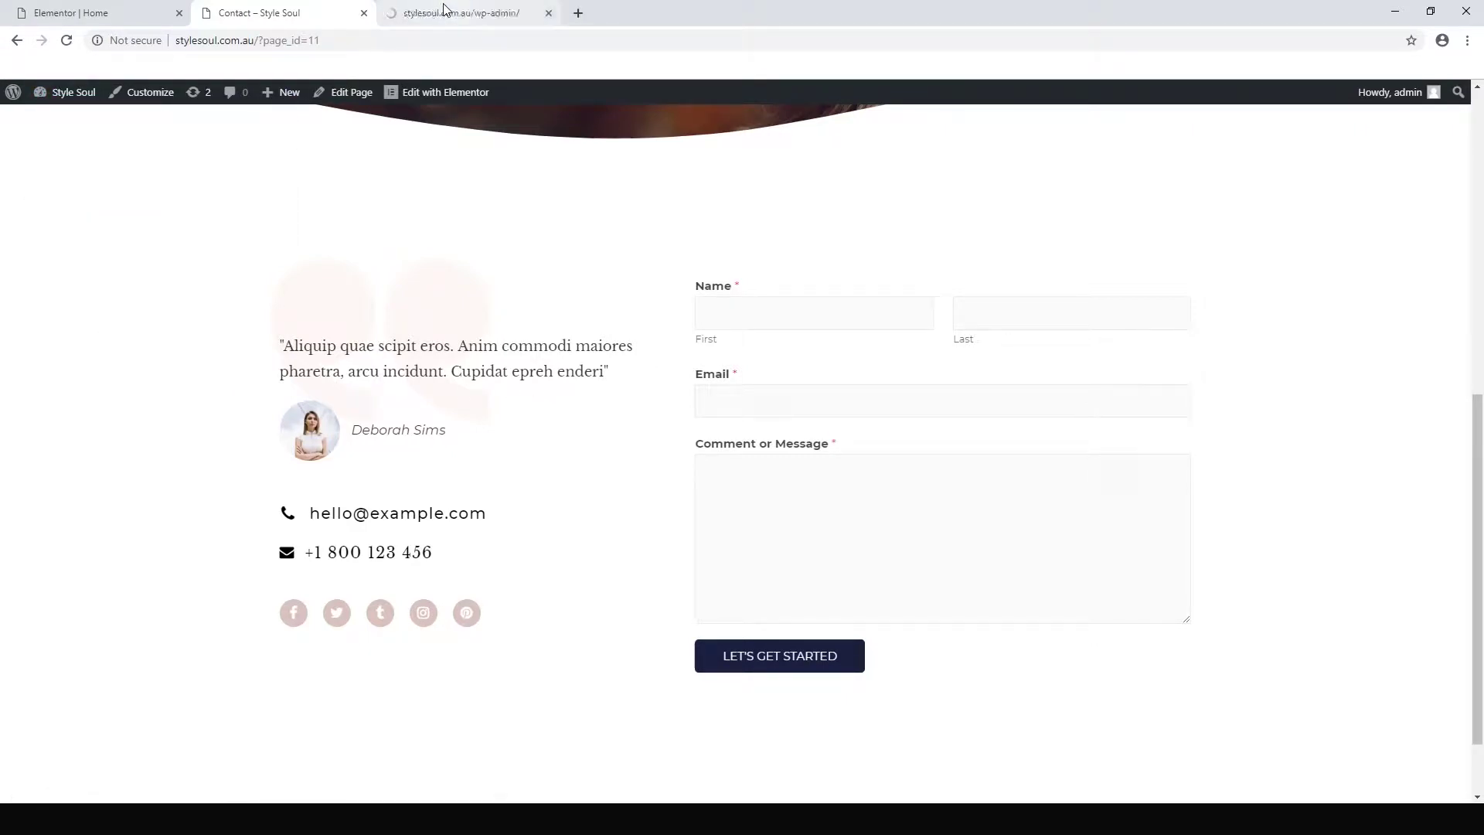
left_click(447, 11)
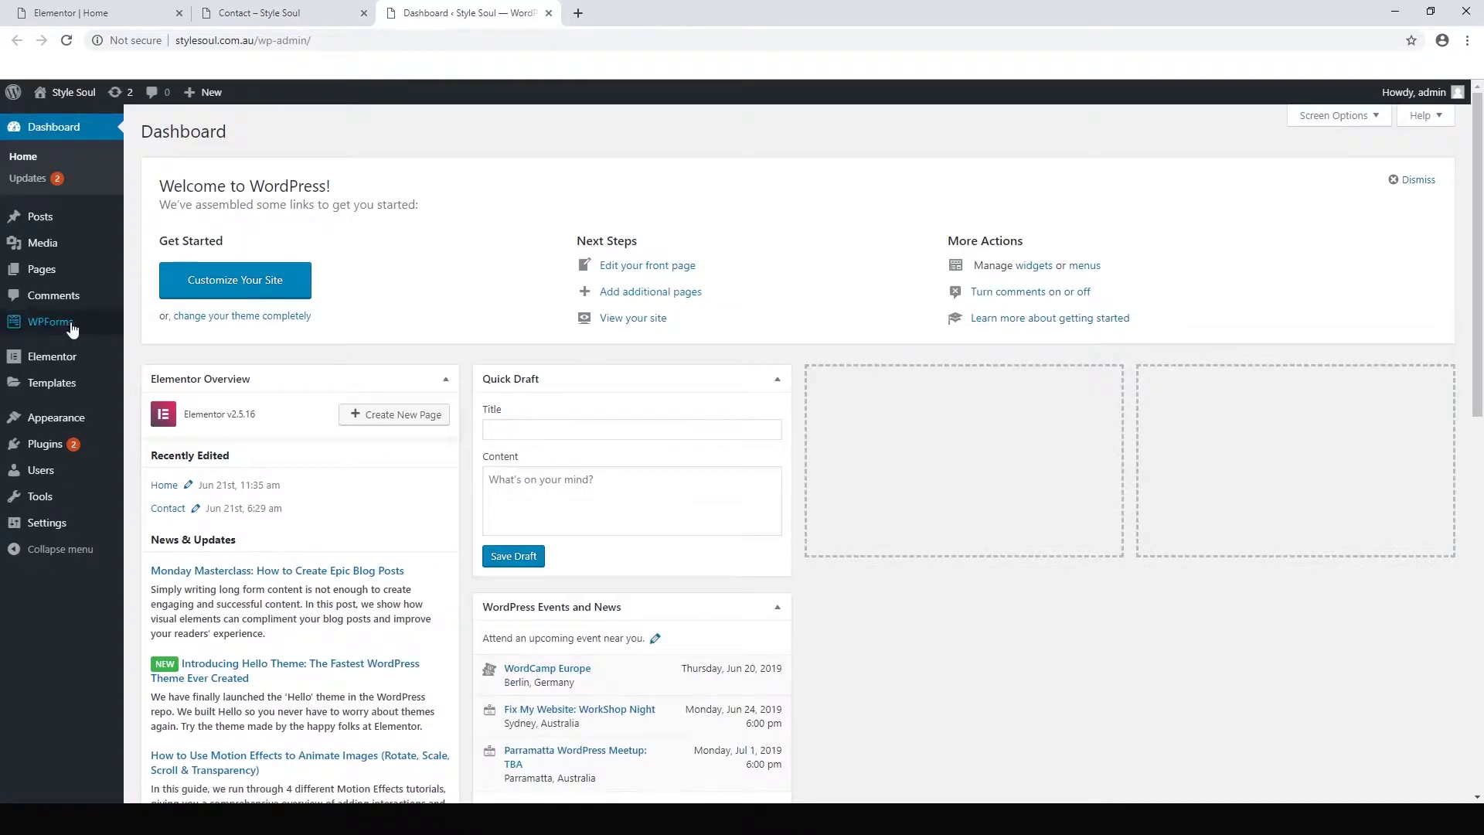
left_click(48, 325)
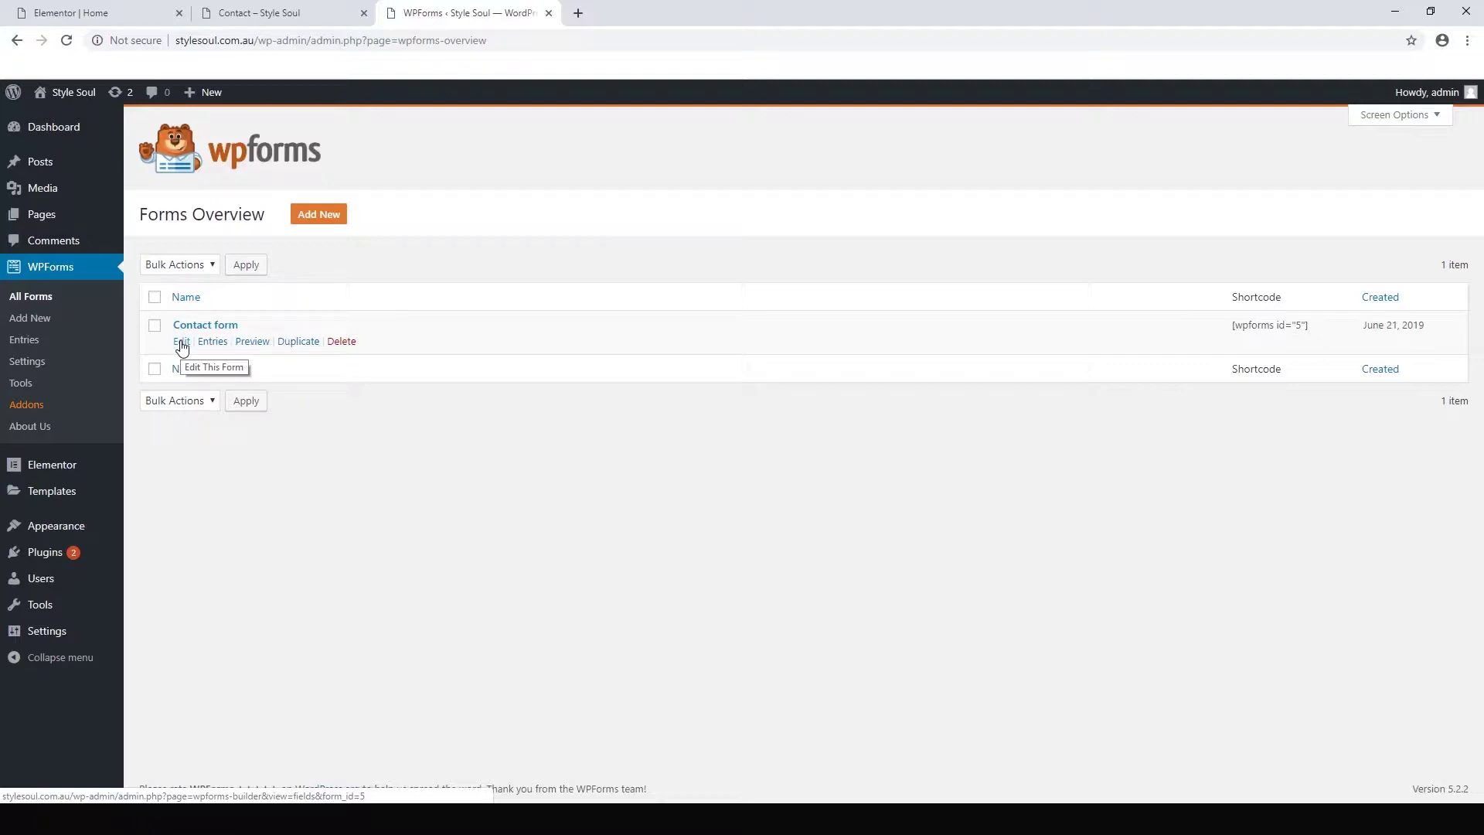
left_click(182, 343)
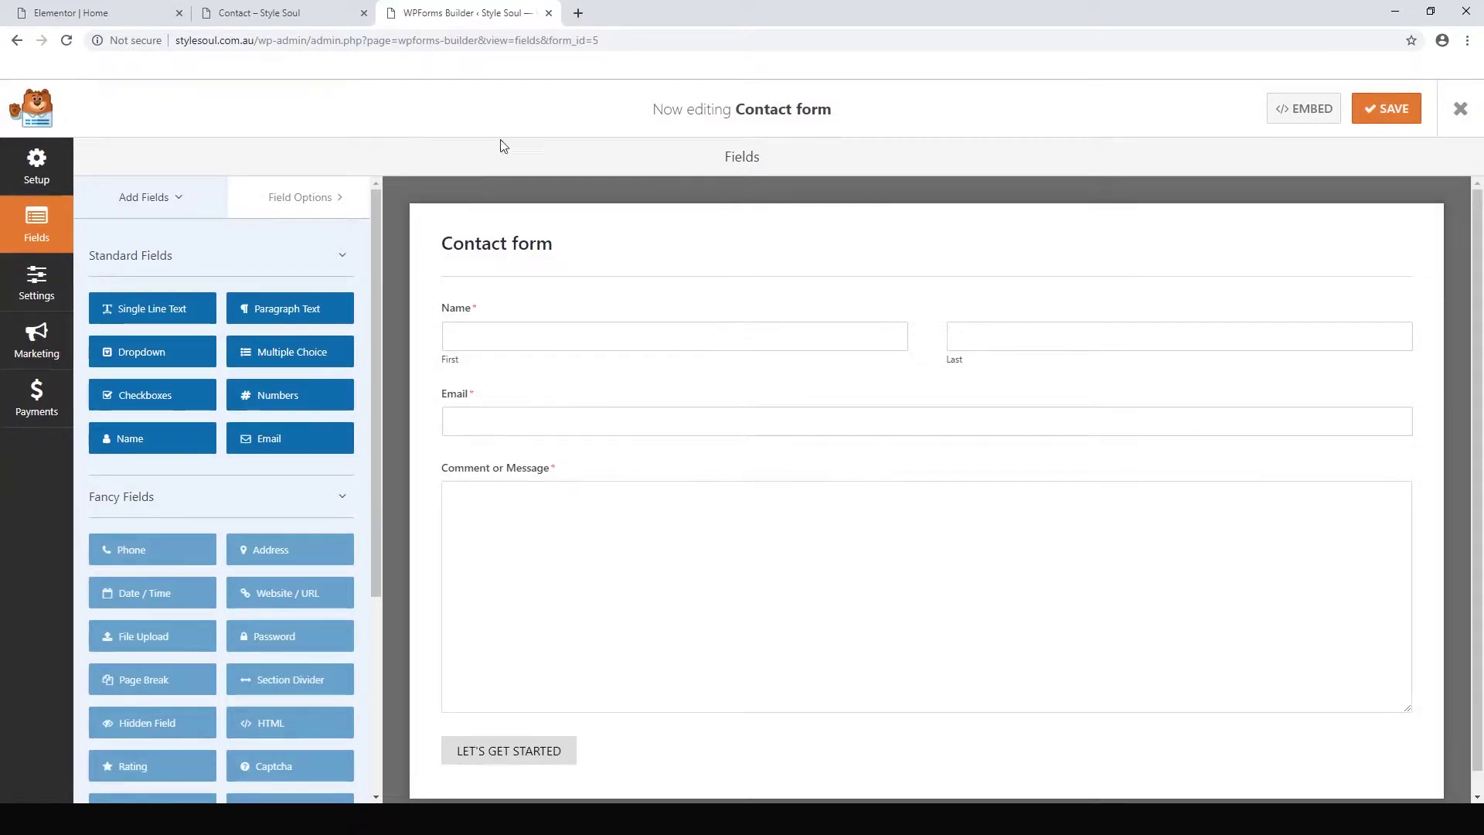
Step: In Notifications settings, replace {admin_email} in Send To Email Address with your own e-mail address
left_click(43, 300)
left_click(126, 241)
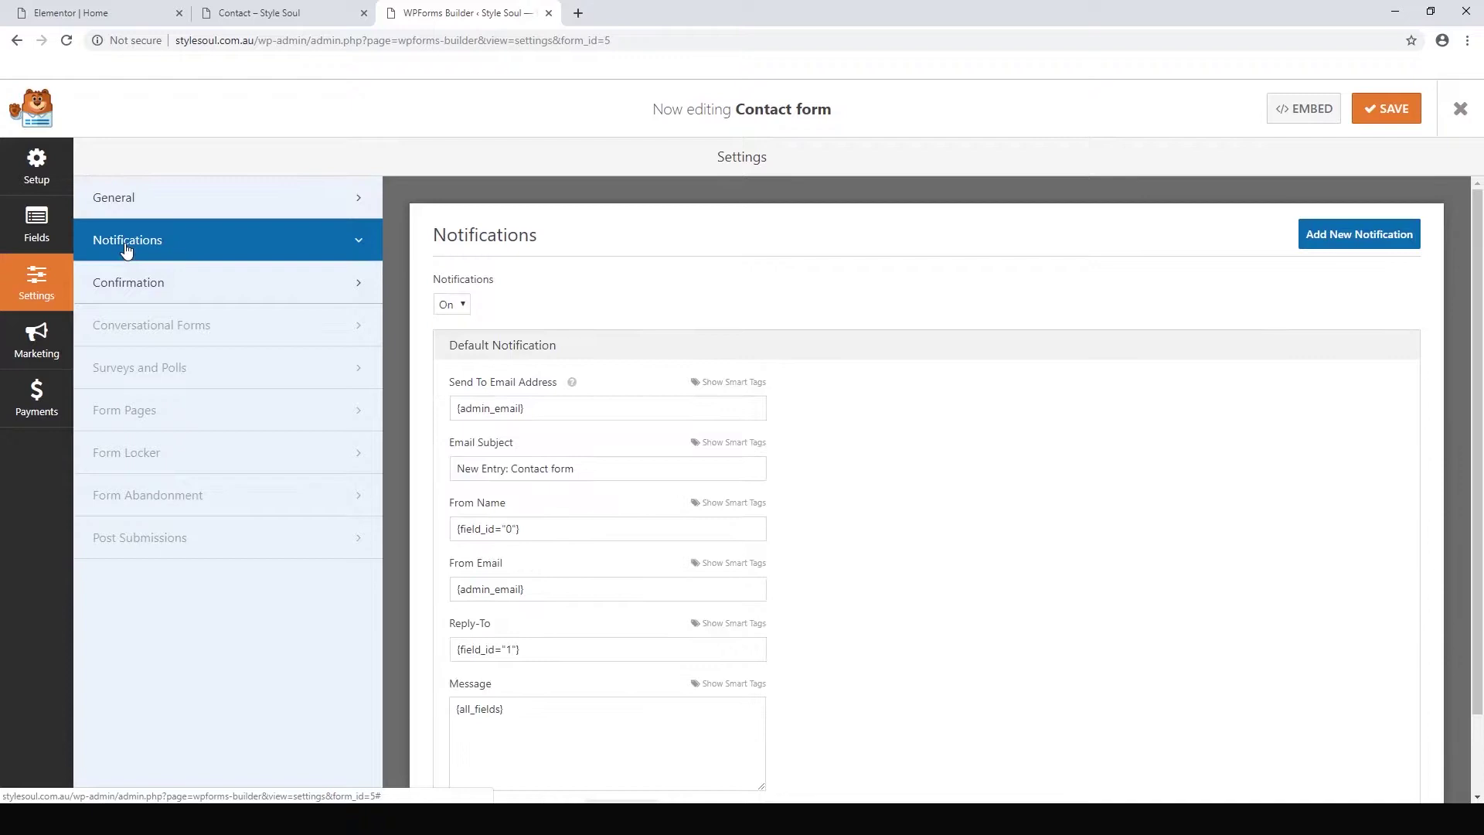
scroll(917, 364, "down", 1)
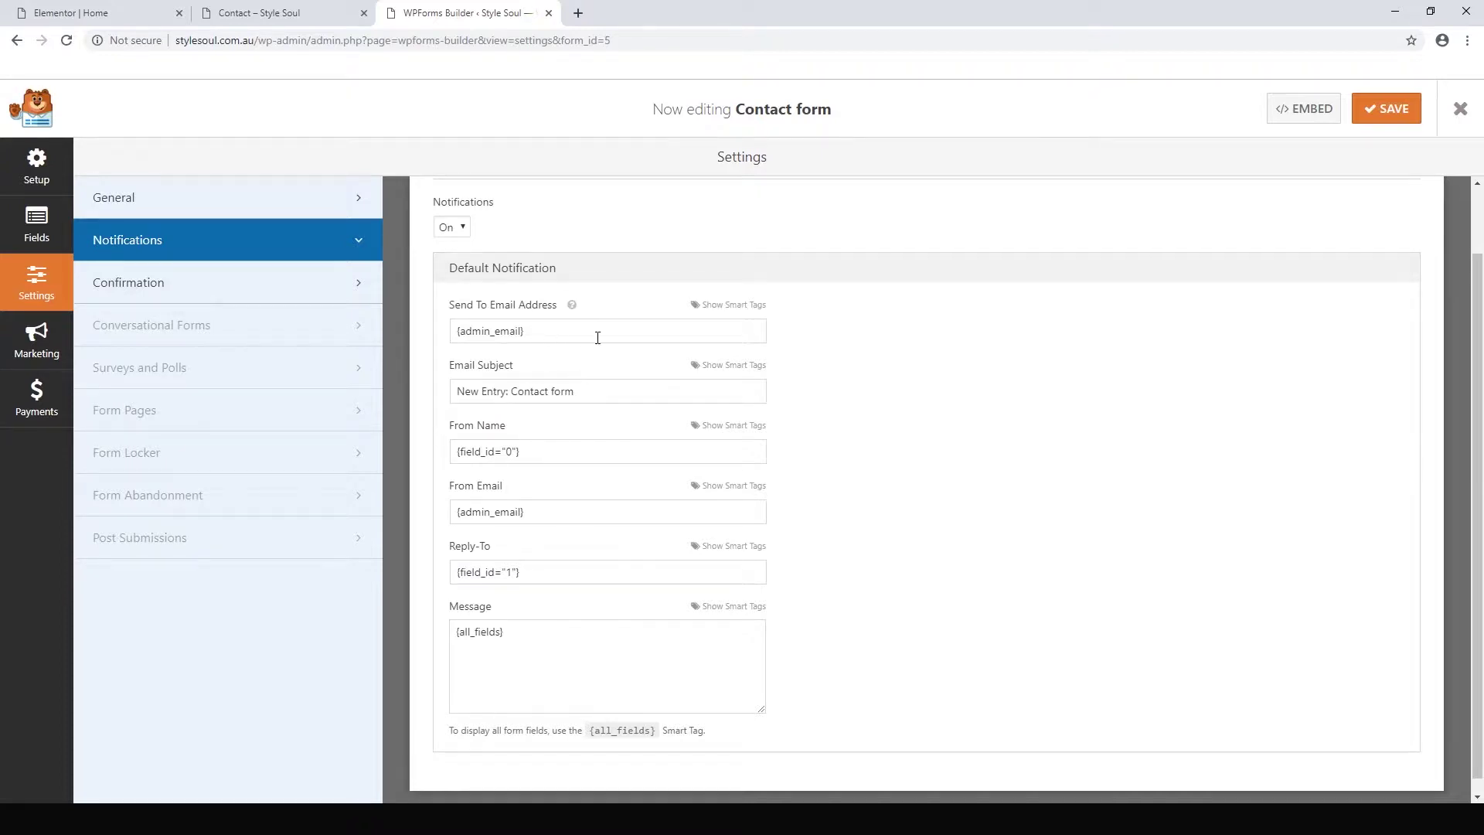
left_click_drag(596, 332, 424, 342)
type("youown@email.com")
left_click(565, 511)
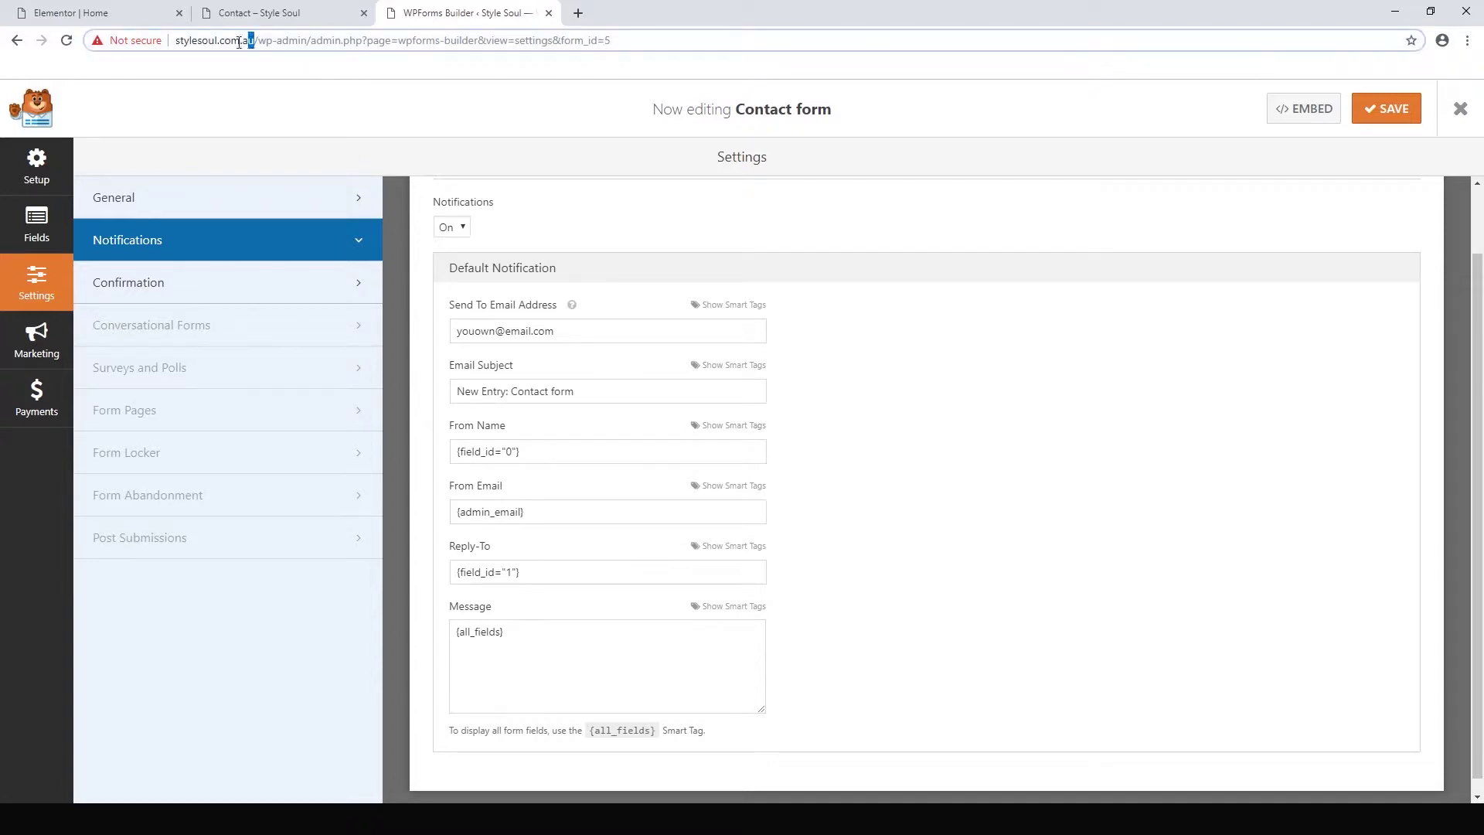
Step: Set From Email to a contact@ address on the site's domain and save the form
double_click(249, 42)
key("ctrl+c")
left_click(552, 515)
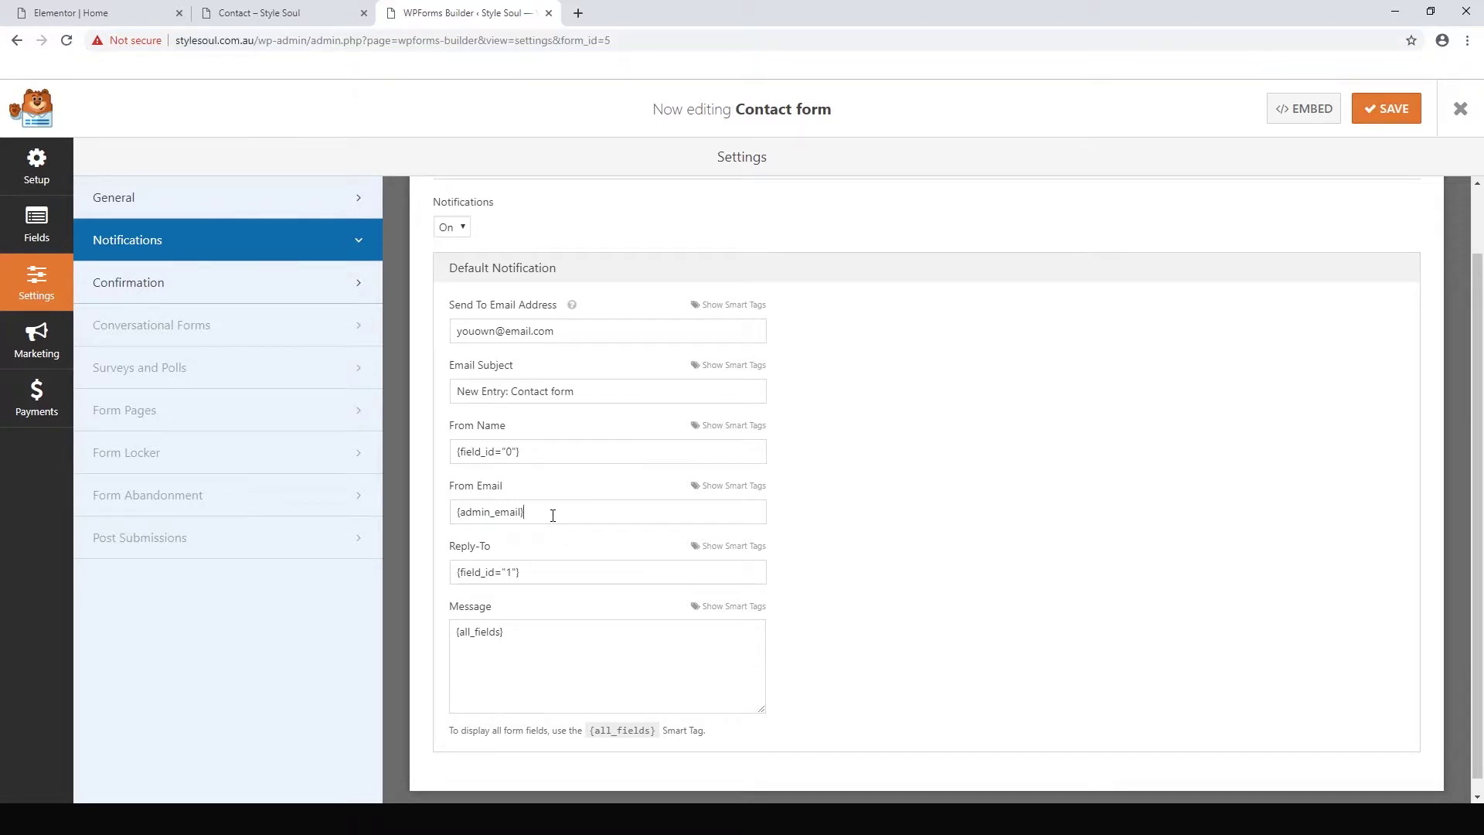
key("ctrl+a")
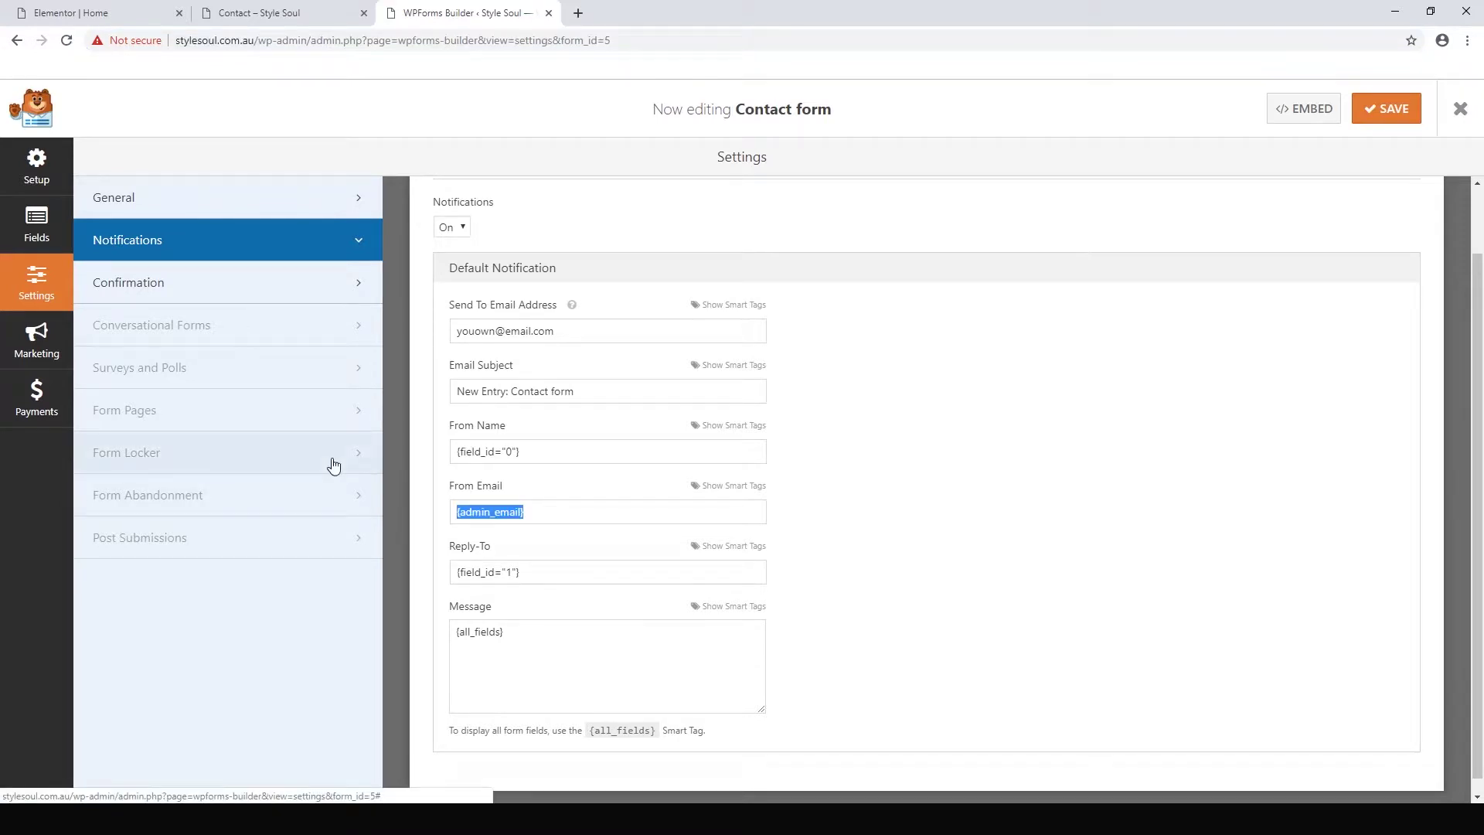
key("BackSpace")
key("ctrl+v")
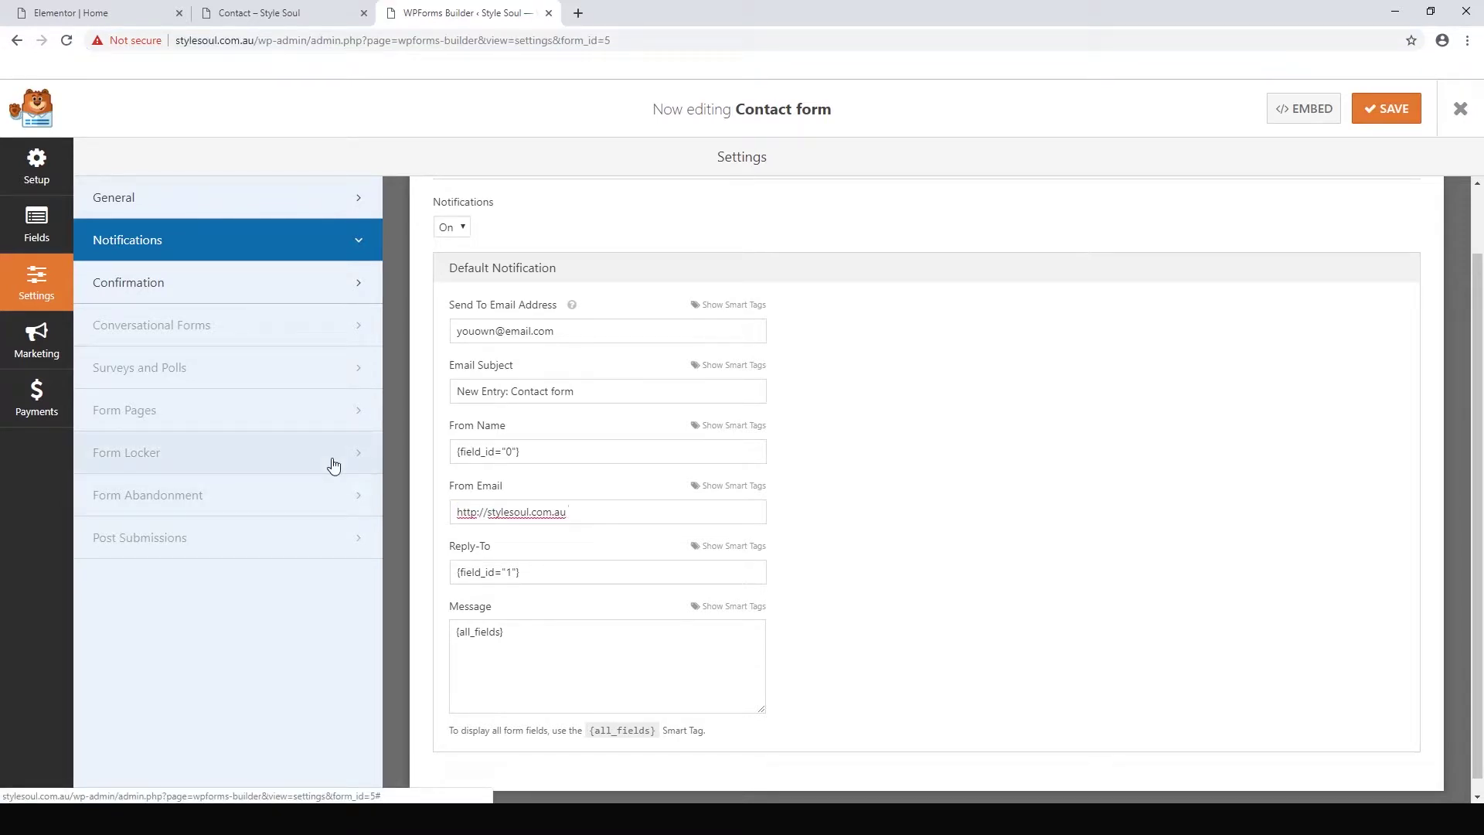
left_click_drag(488, 512, 291, 520)
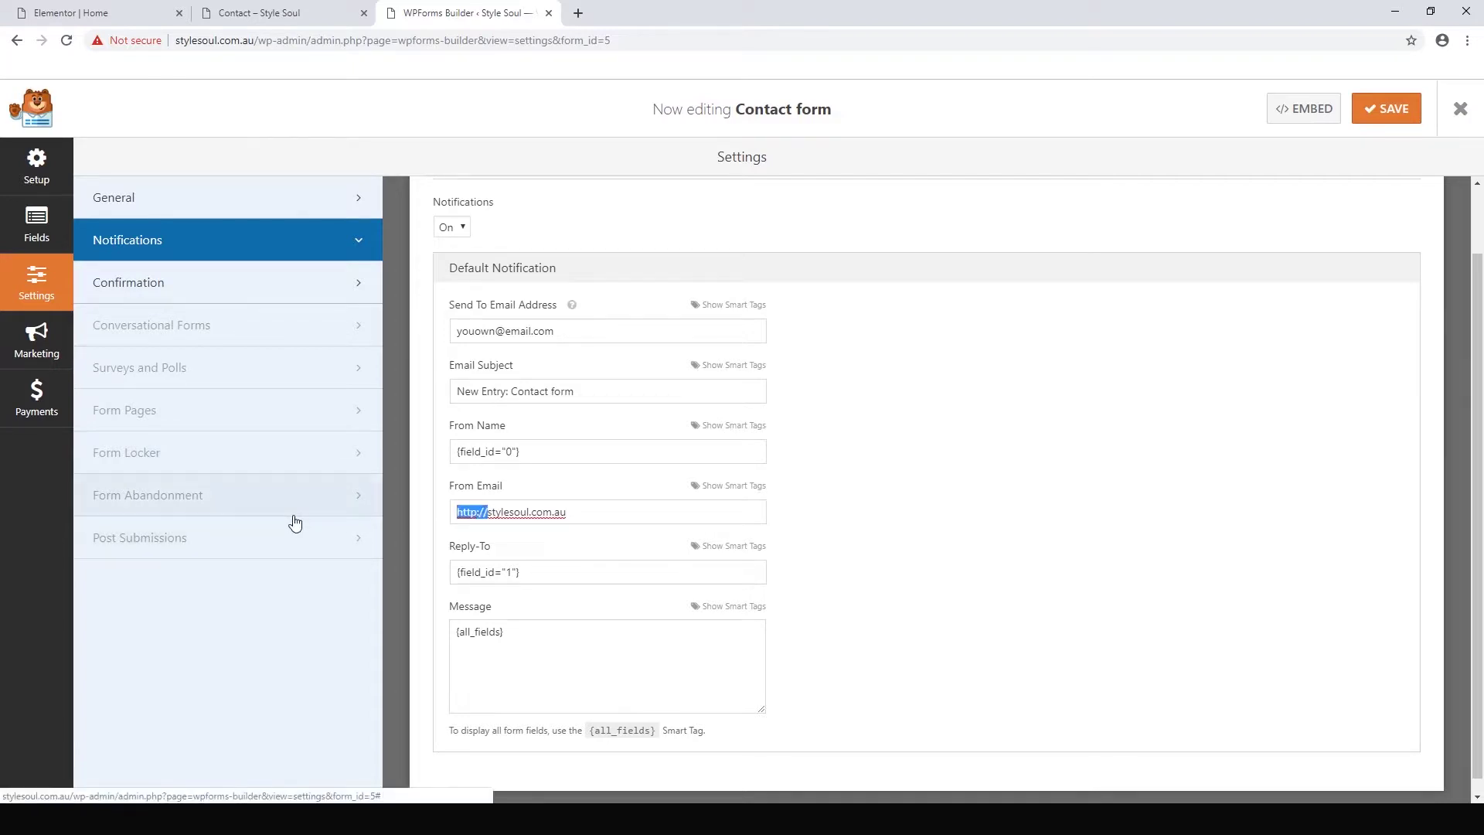
key("BackSpace")
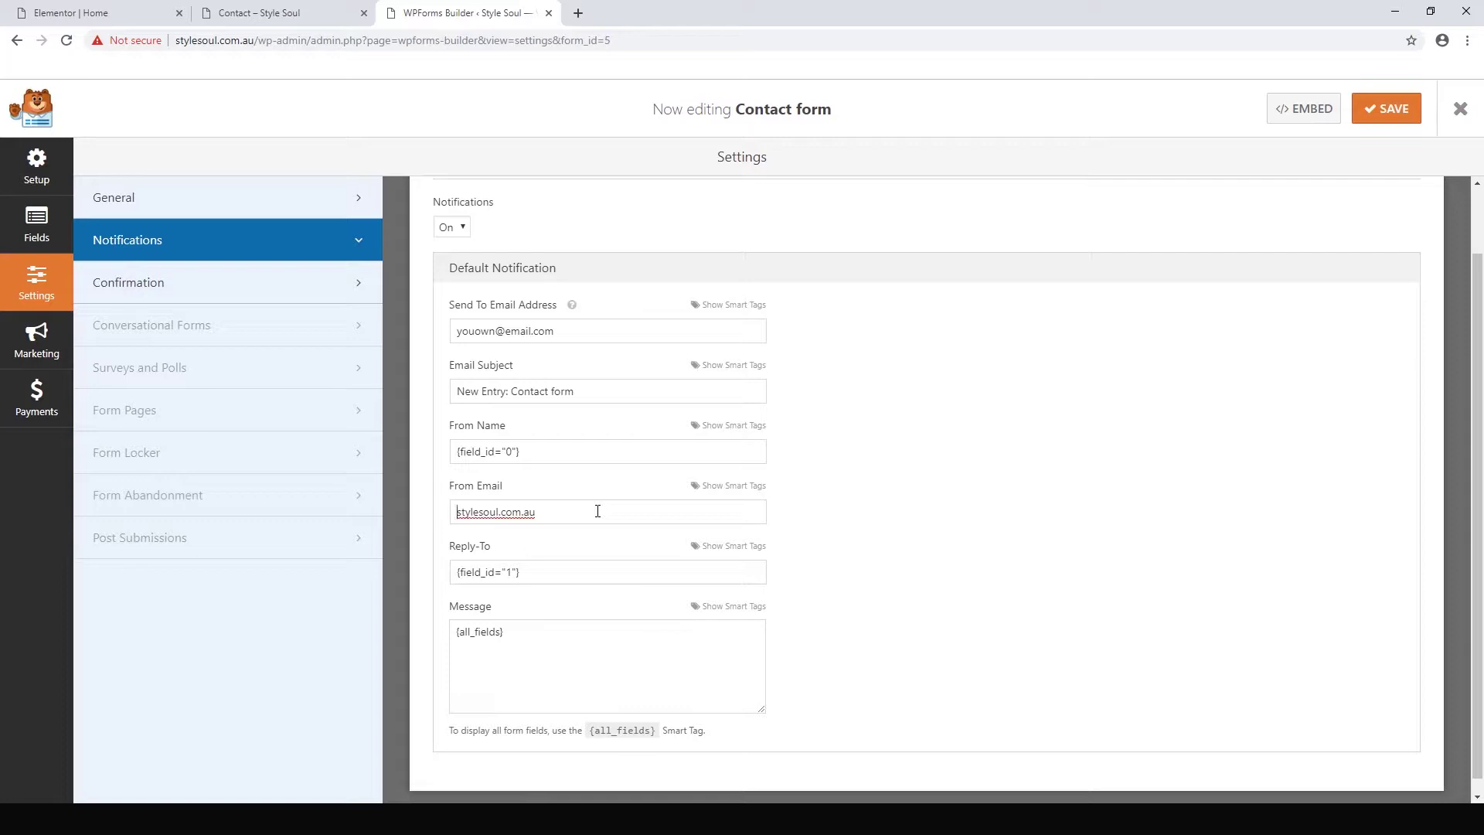
type("contact@")
left_click_drag(576, 512, 504, 514)
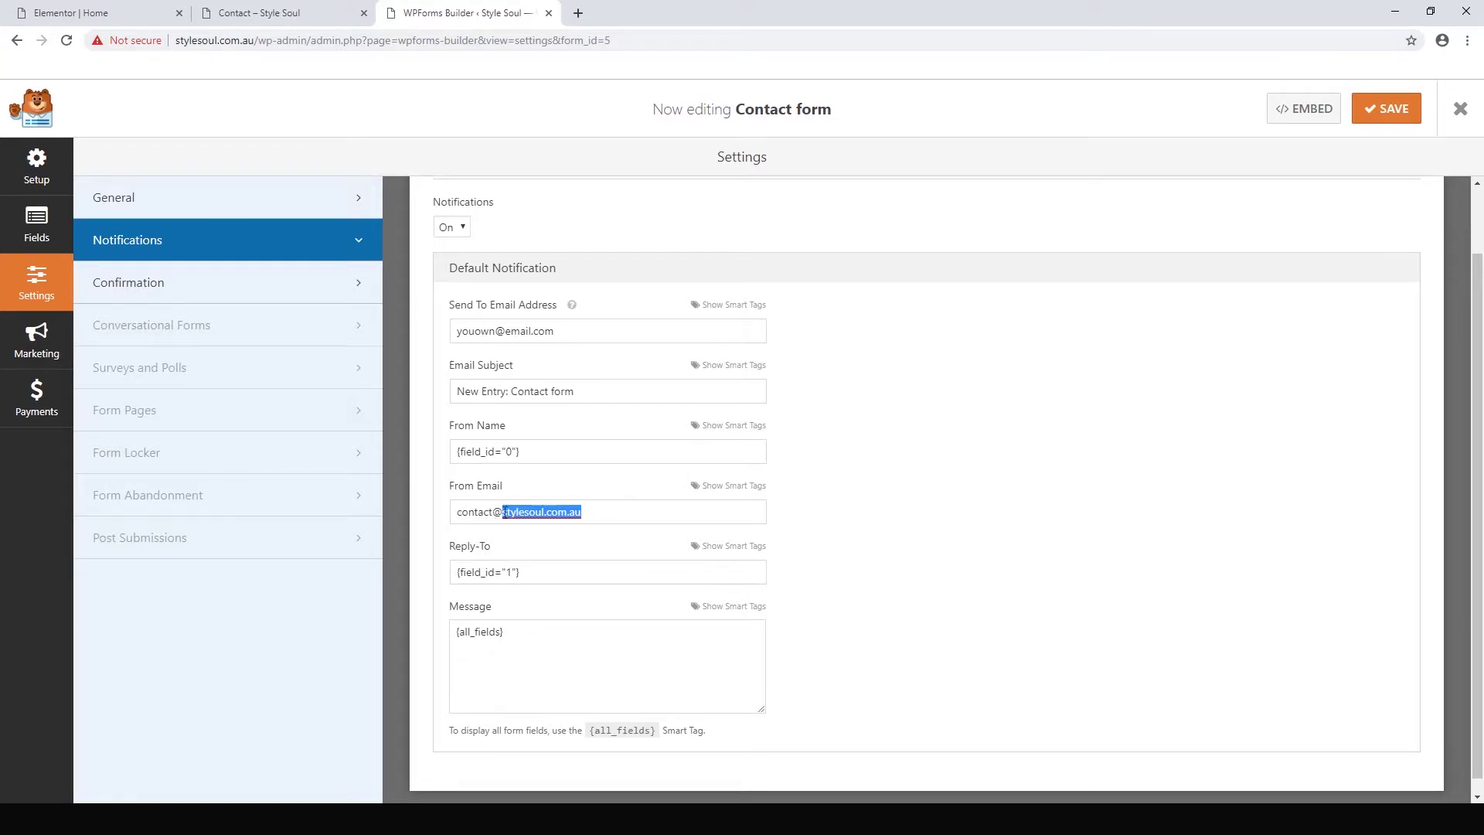
left_click(1353, 119)
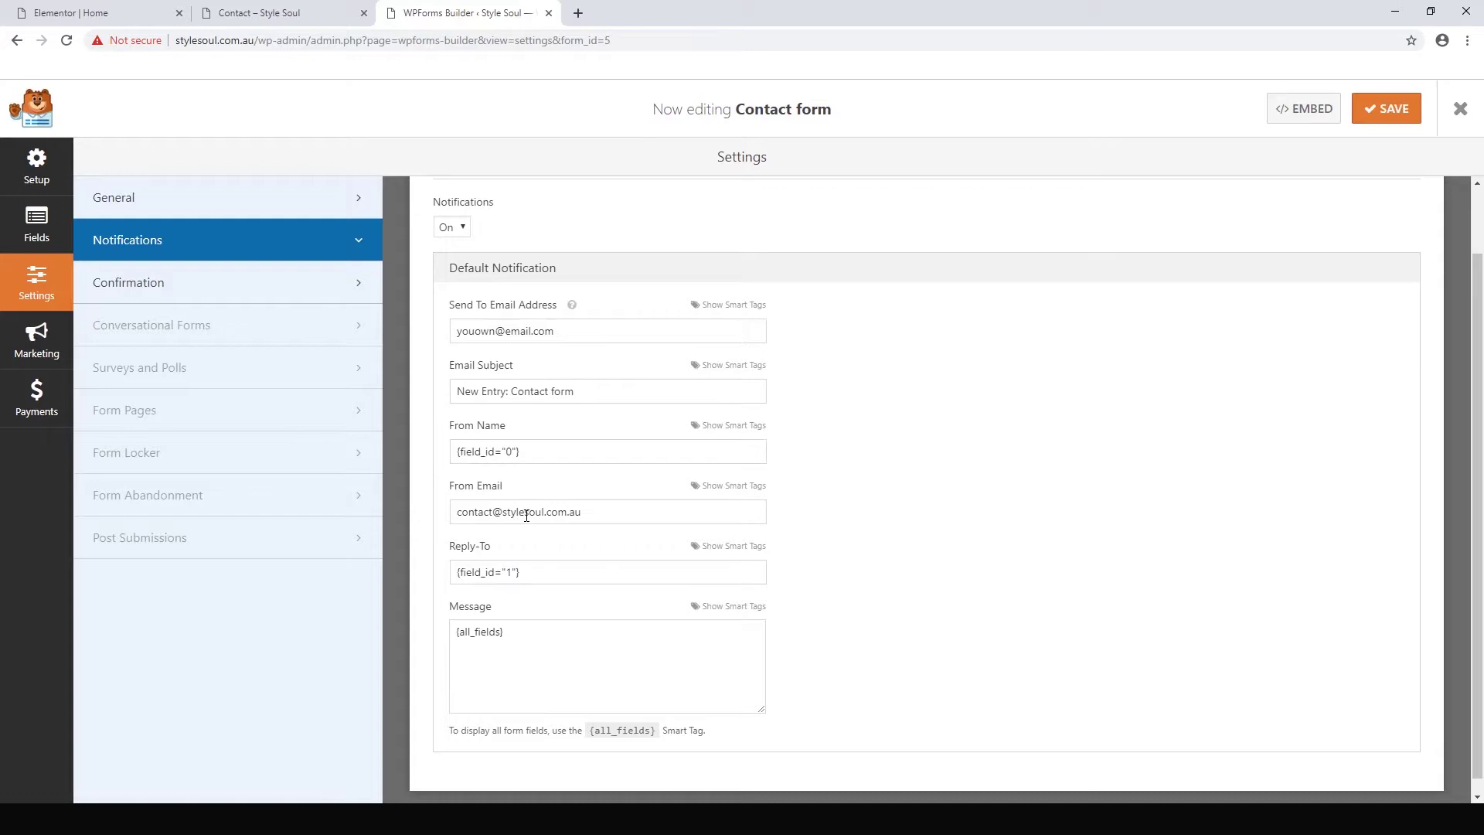
Step: Open the Contact page in Elementor and scroll the preview back up to the hero section
left_click(333, 11)
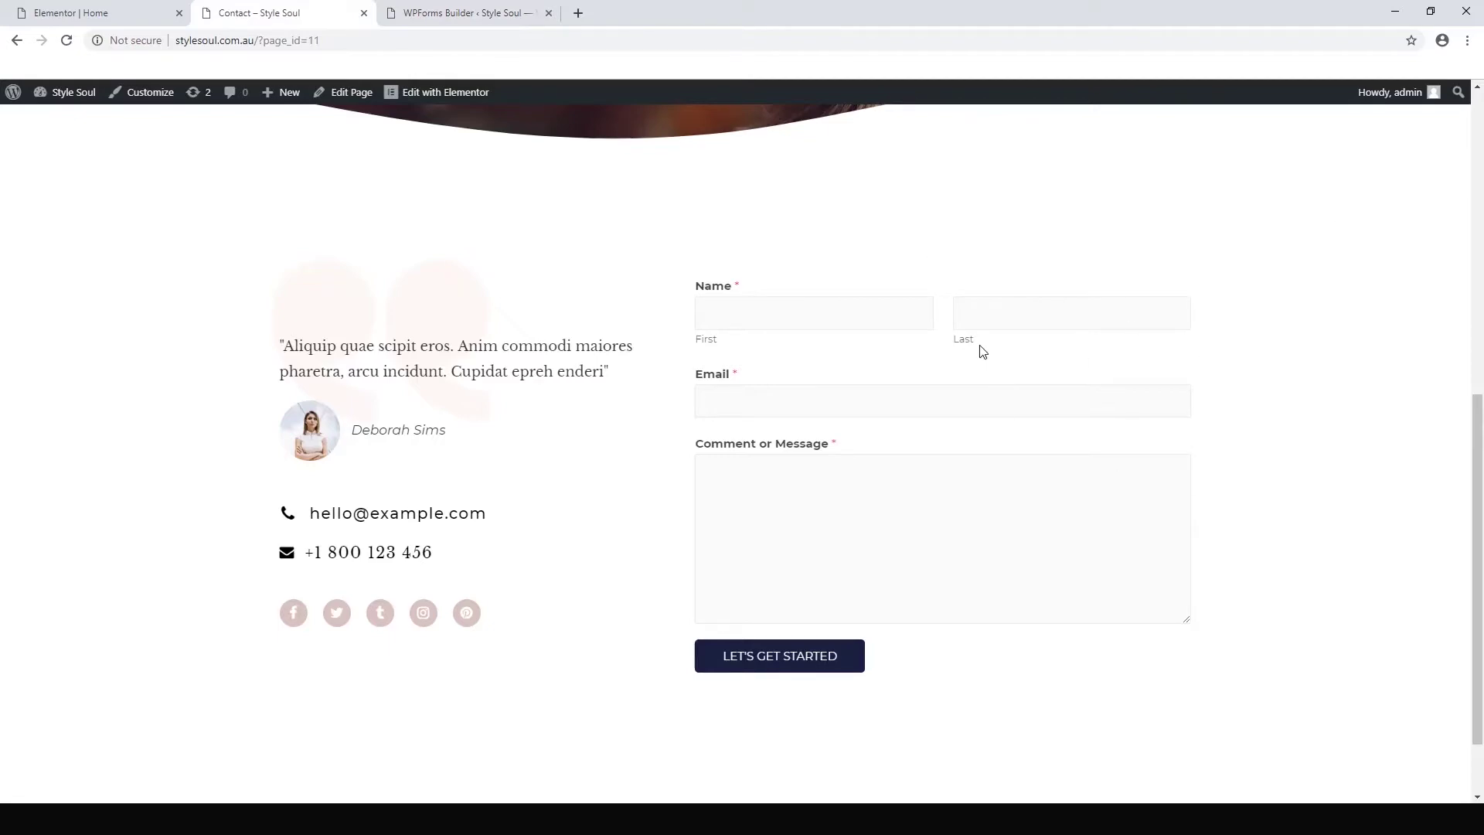
scroll(1258, 427, "up", 3)
scroll(1259, 427, "down", 3)
left_click(415, 94)
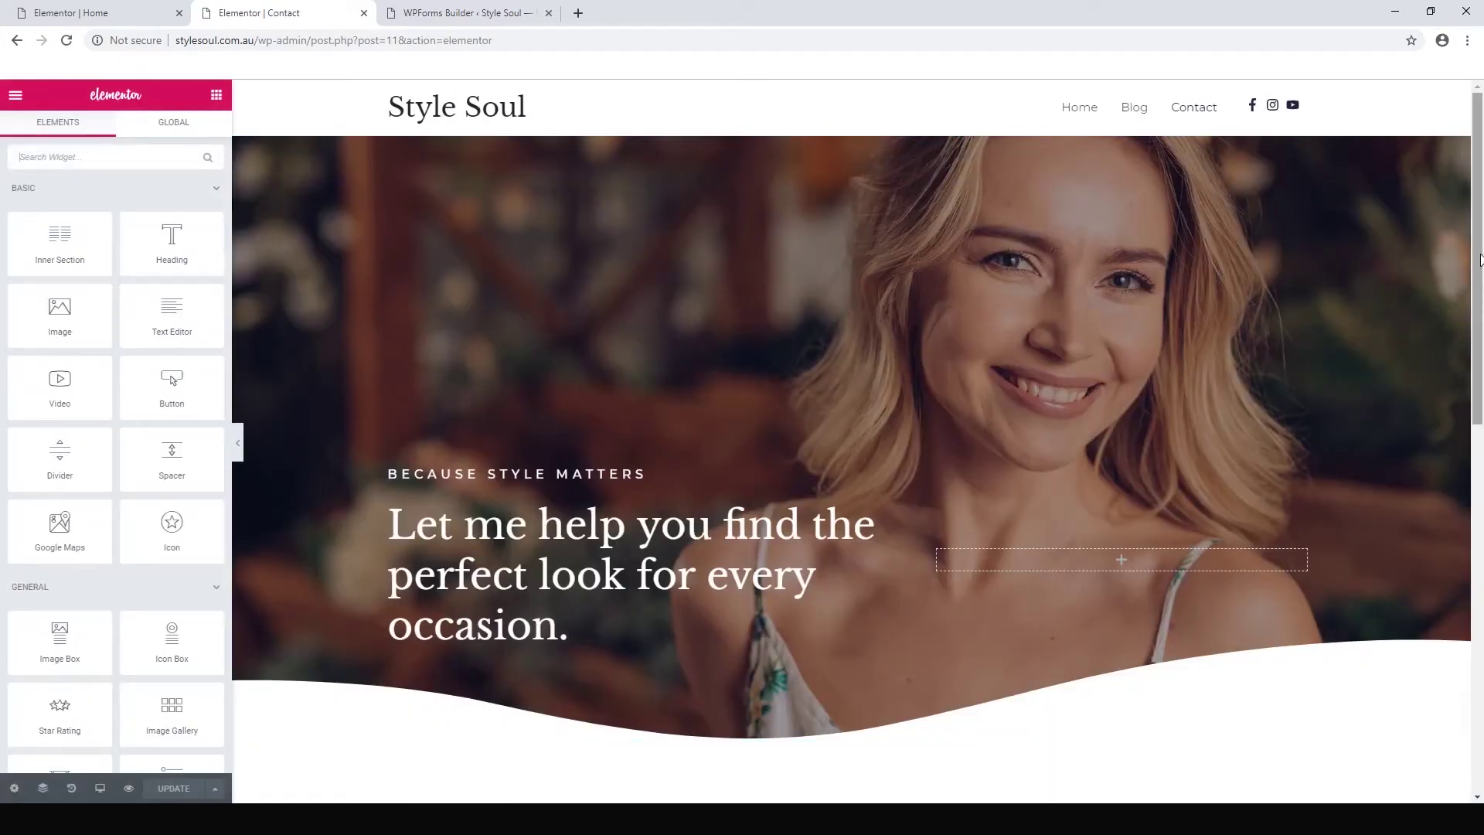
left_click_drag(1479, 259, 1461, 441)
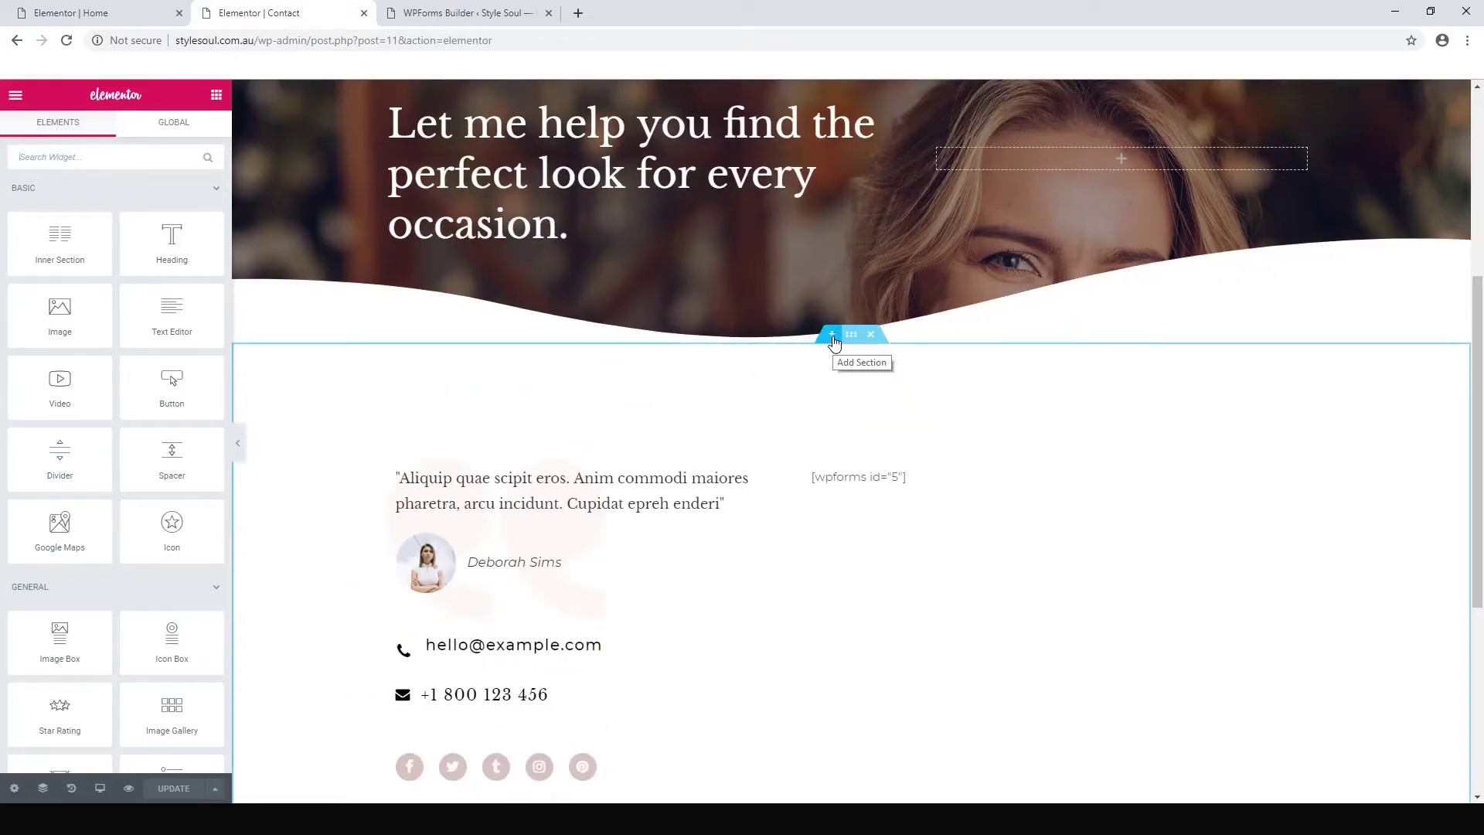
scroll(1180, 411, "down", 3)
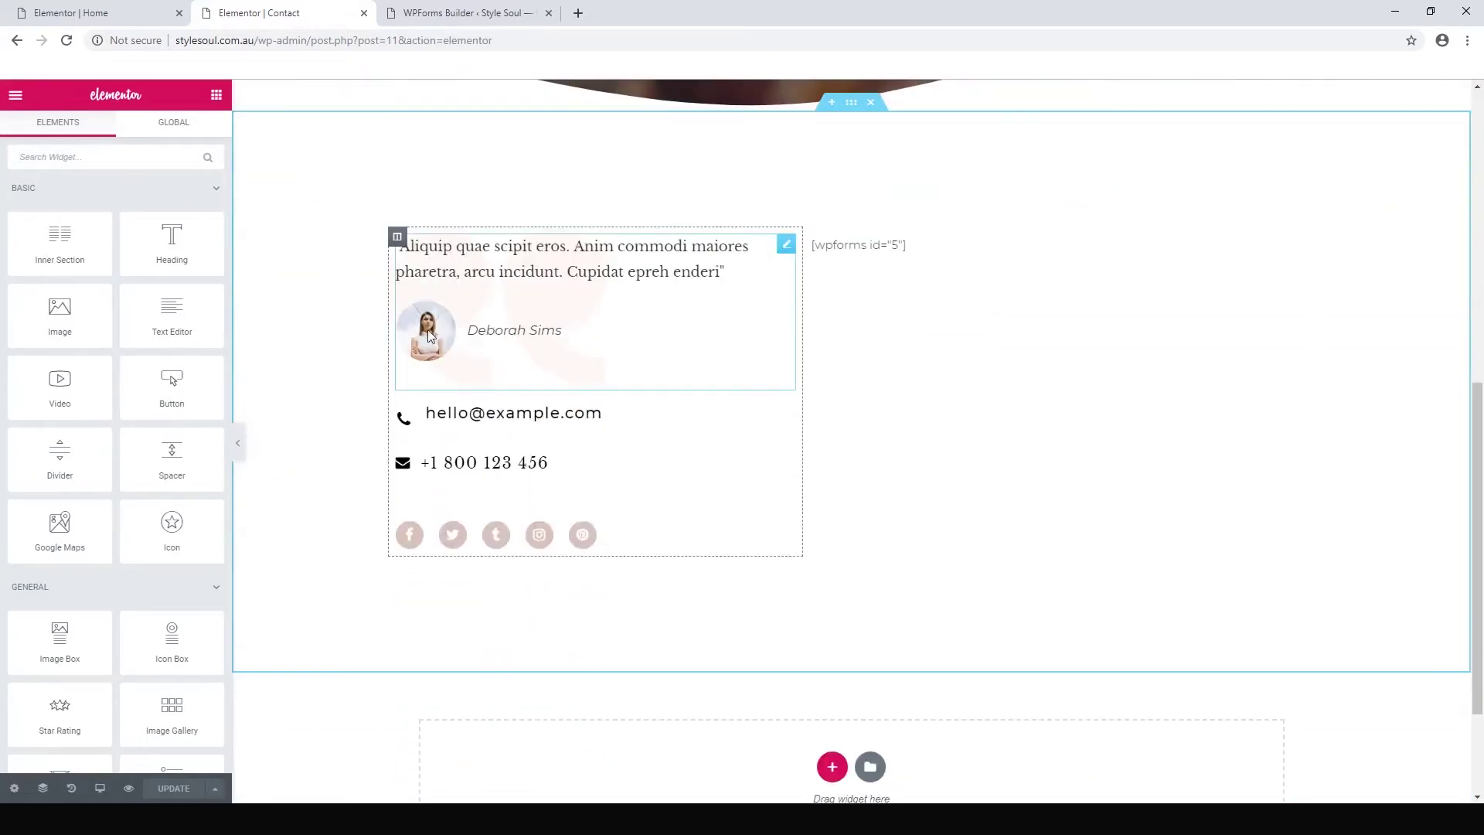
left_click(599, 418)
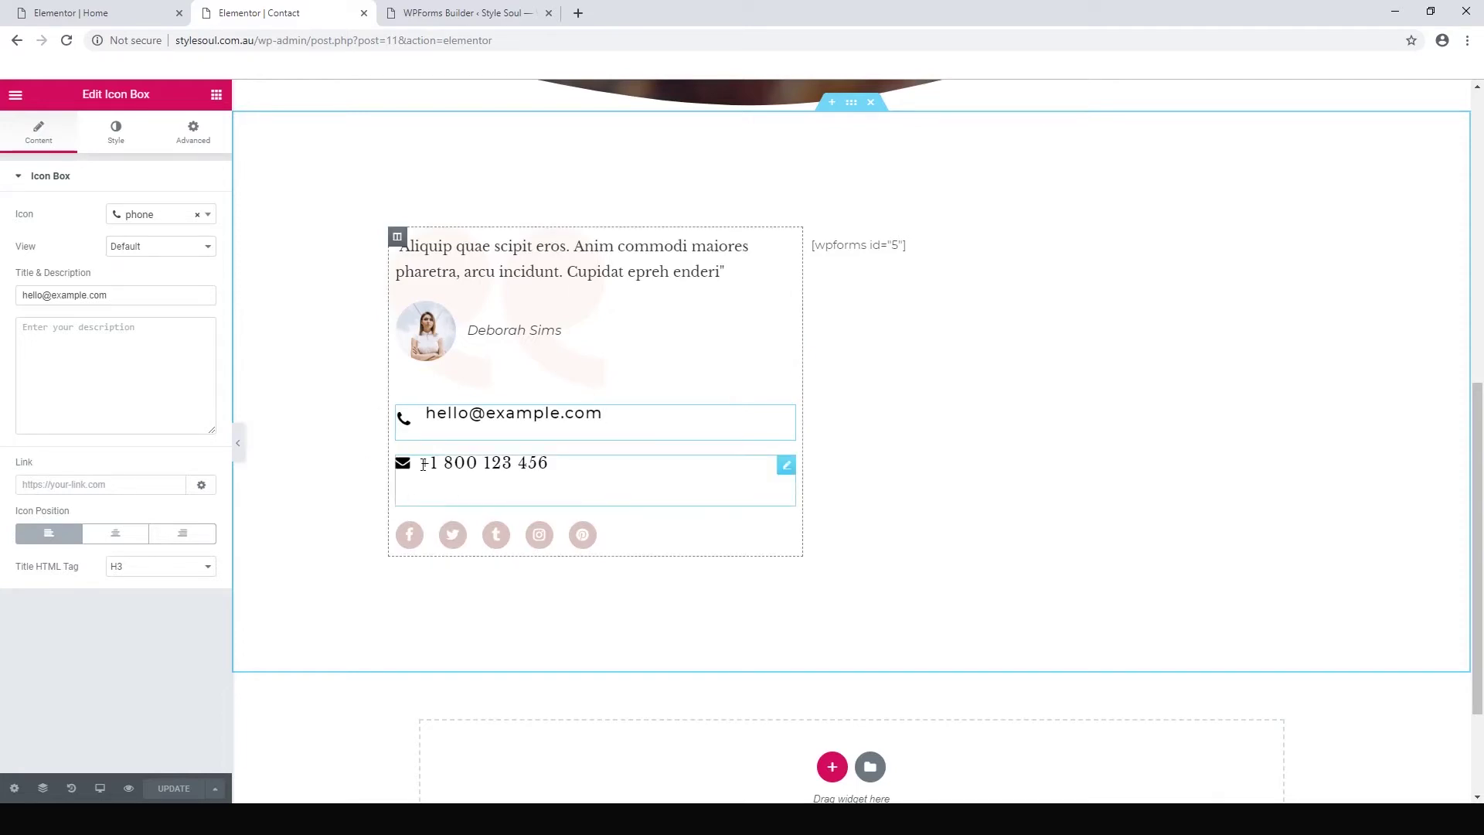
left_click(434, 331)
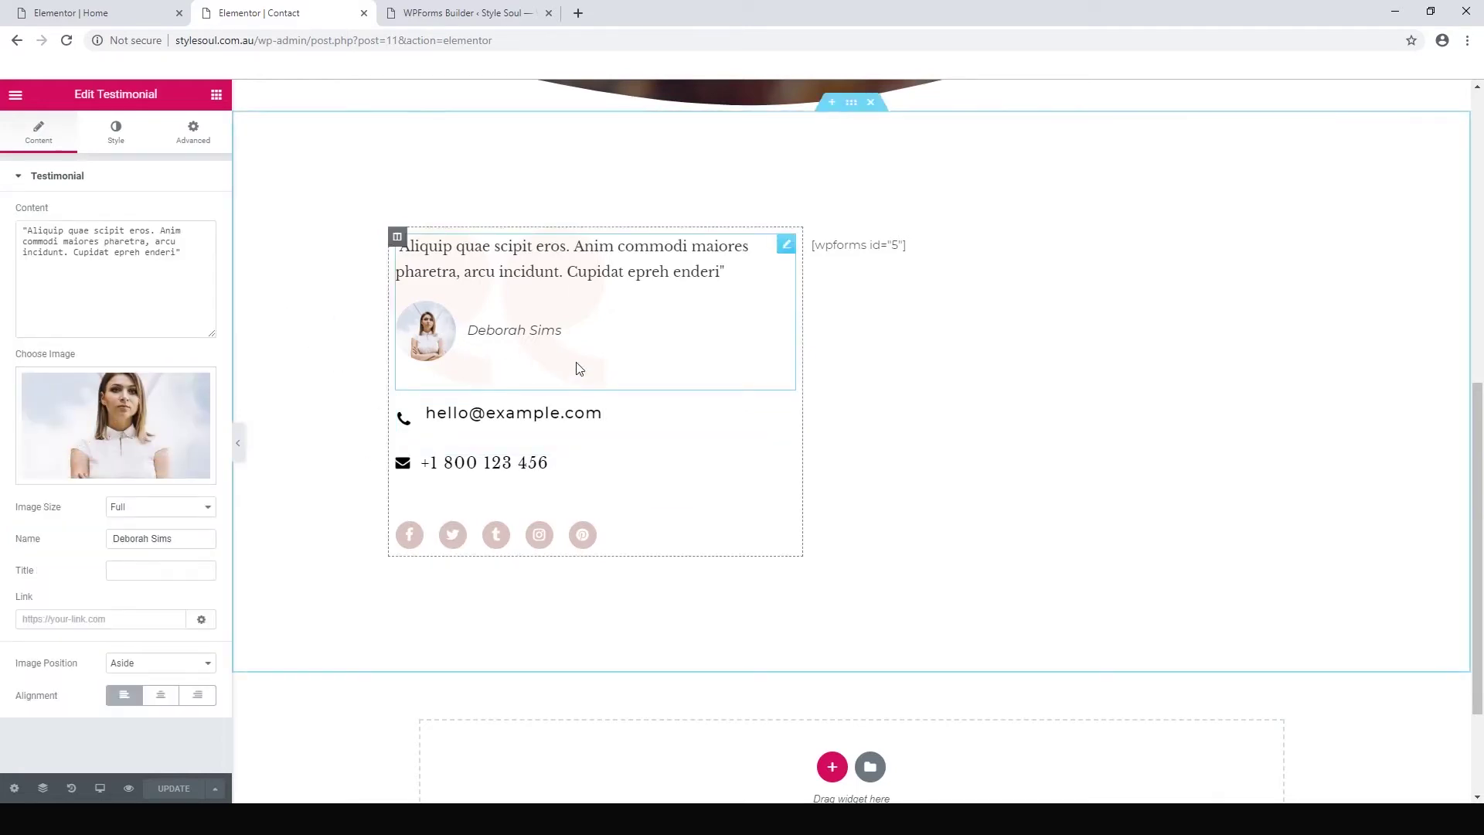
scroll(1463, 200, "up", 7)
scroll(1463, 199, "up", 1)
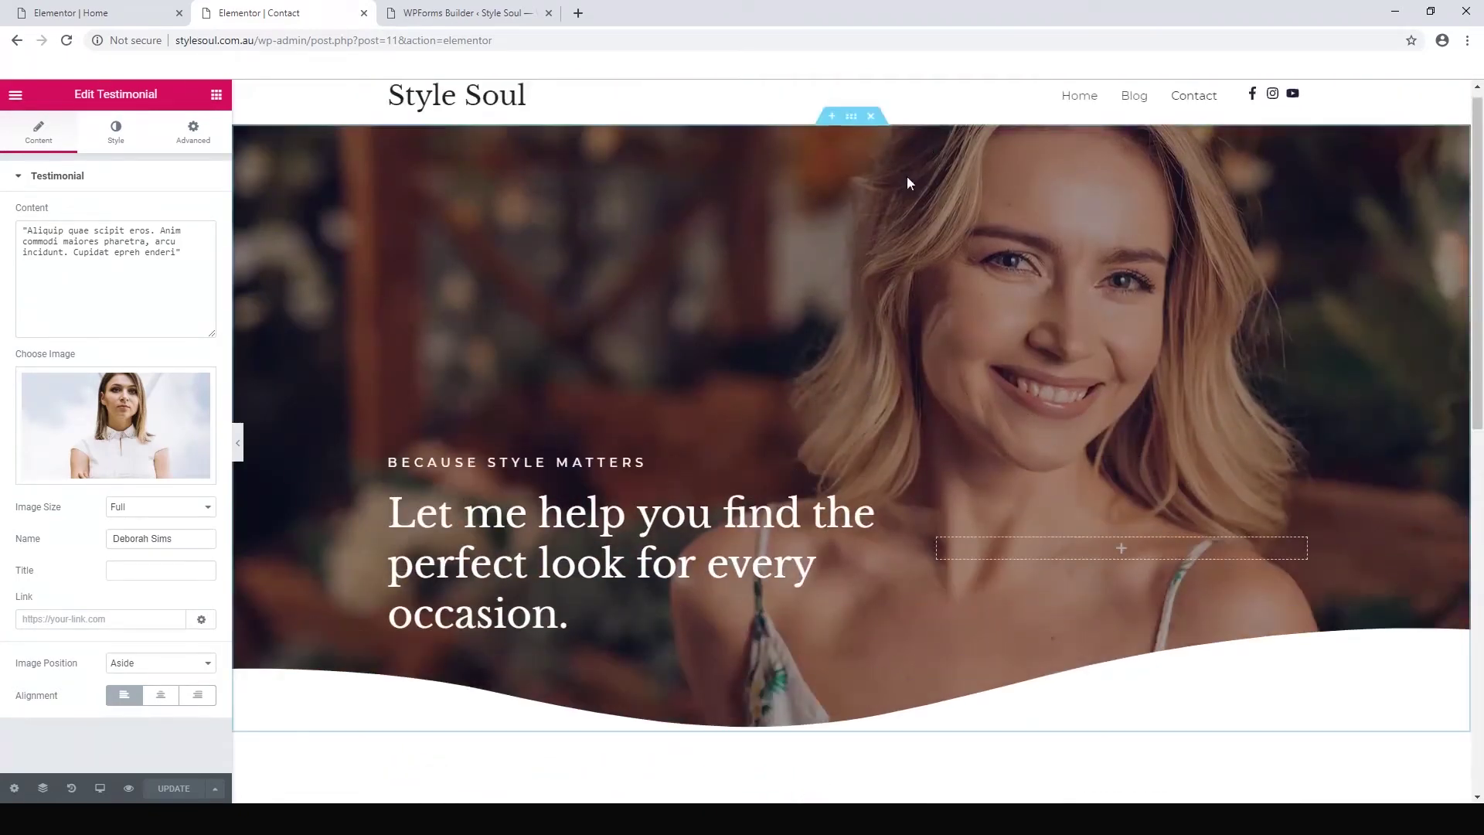
Step: Set the hero section's Style background image to the clothes-rack photo from the Media Library
left_click(851, 117)
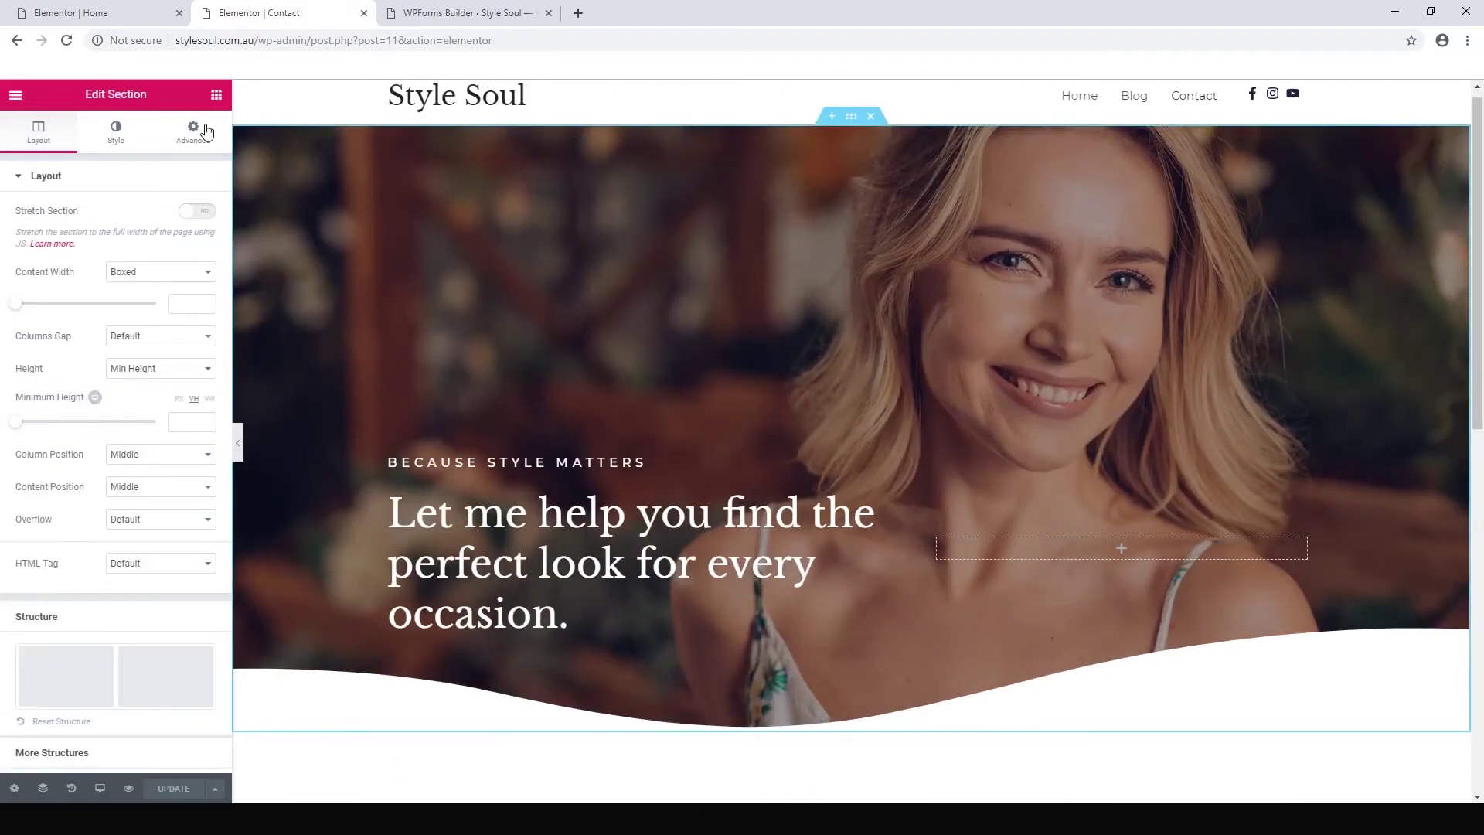
left_click(110, 150)
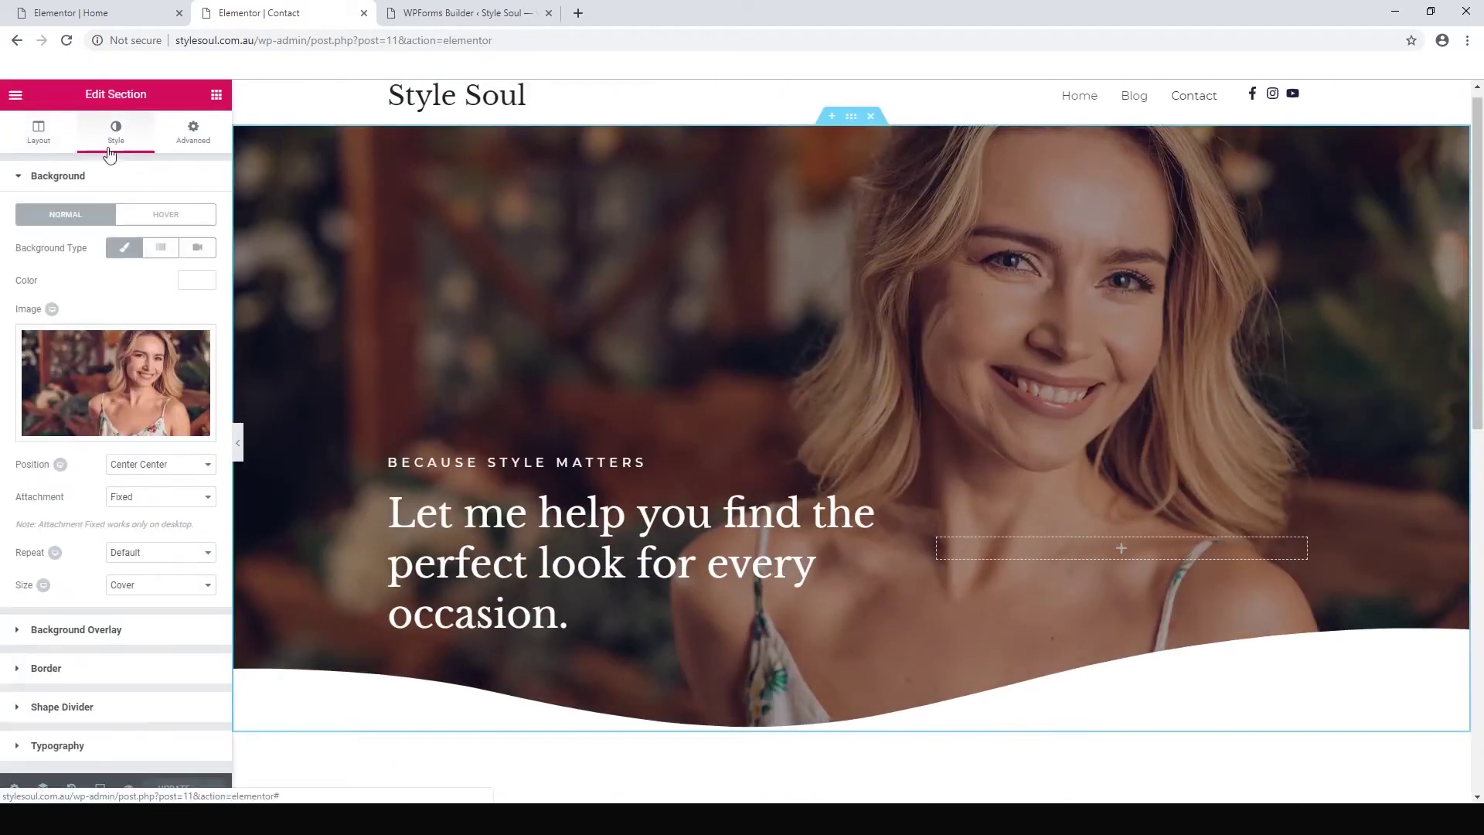
left_click(116, 386)
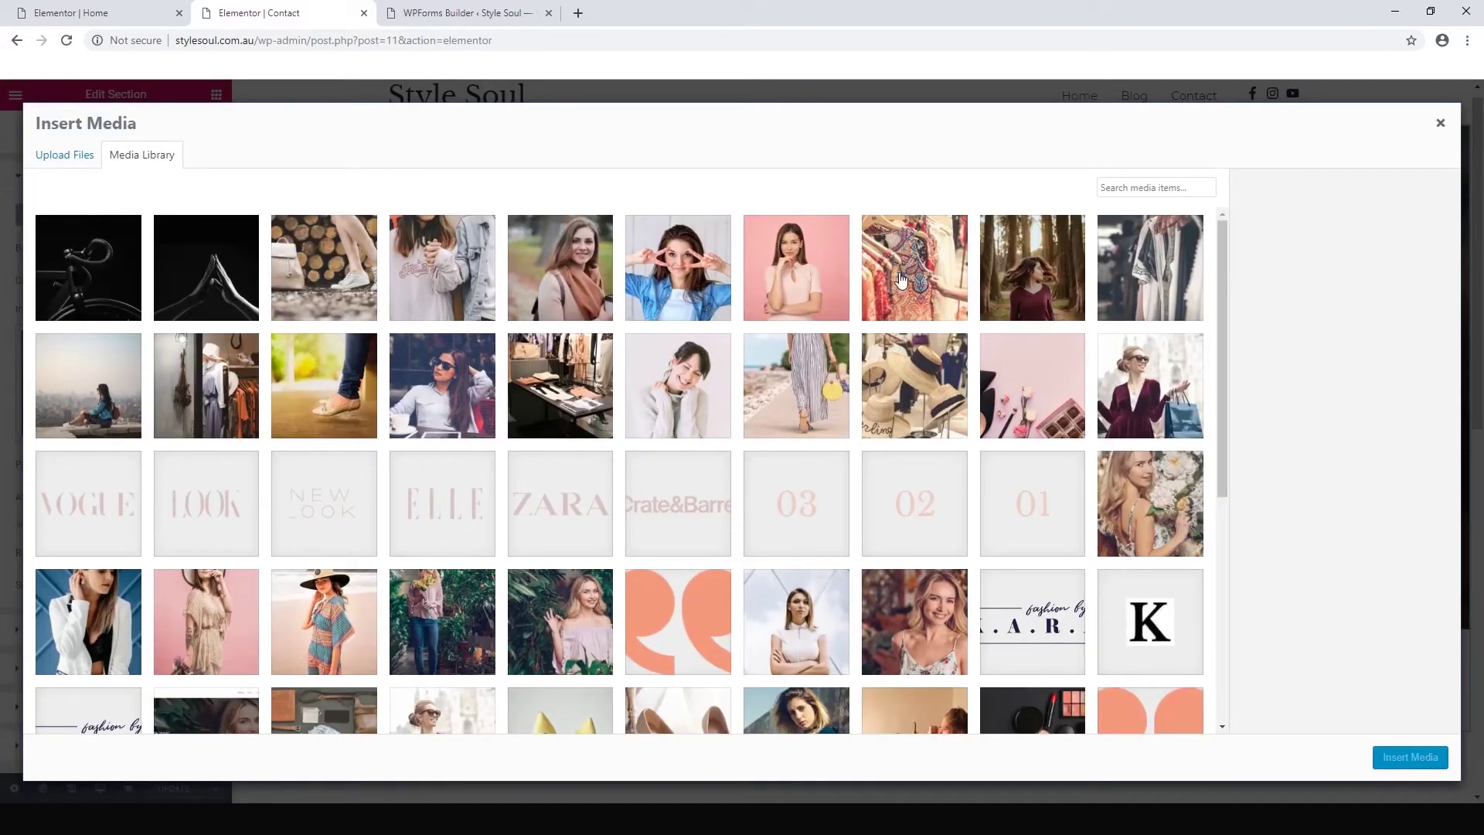
left_click(900, 278)
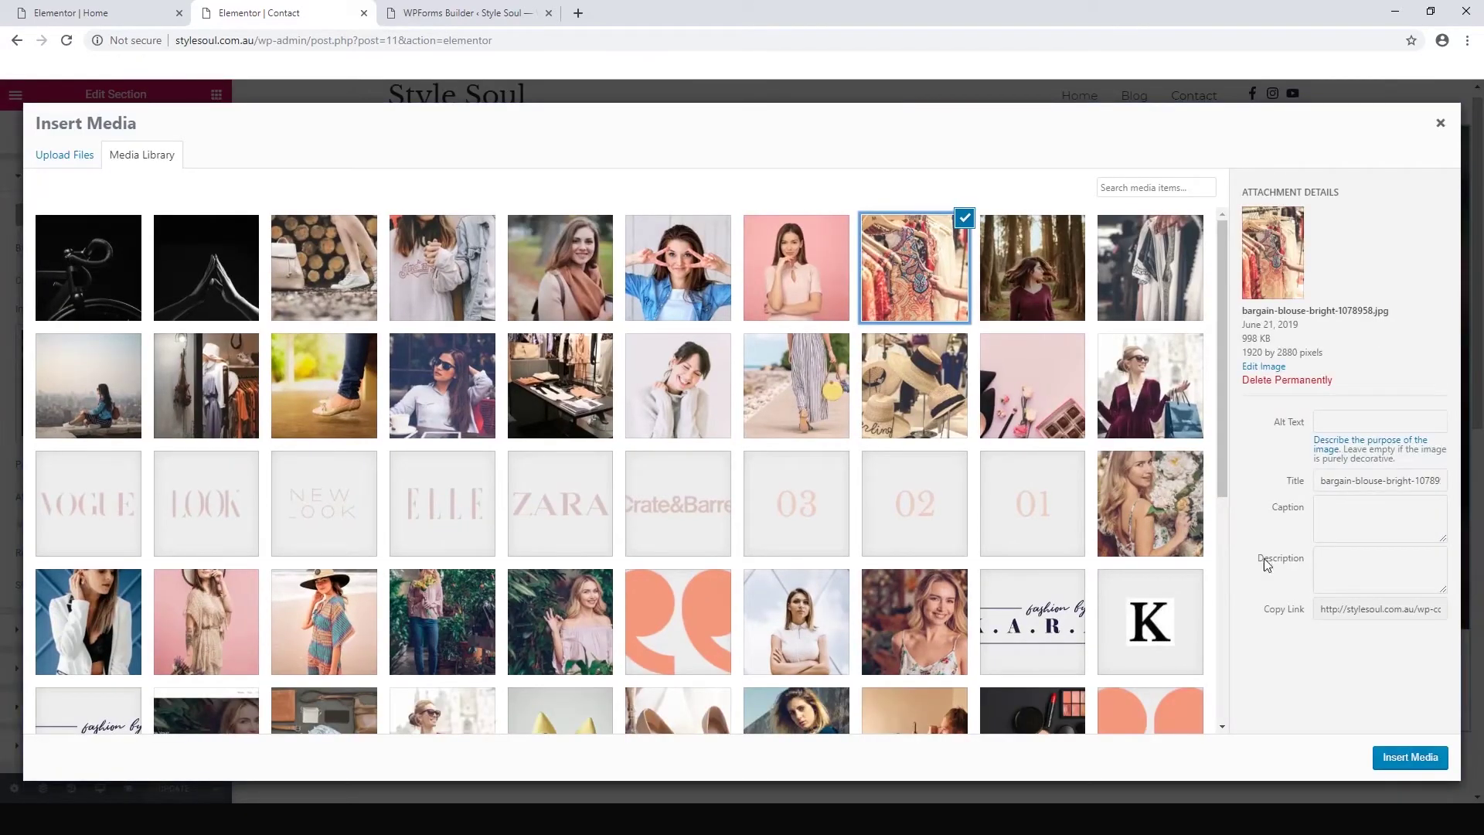
left_click(1410, 759)
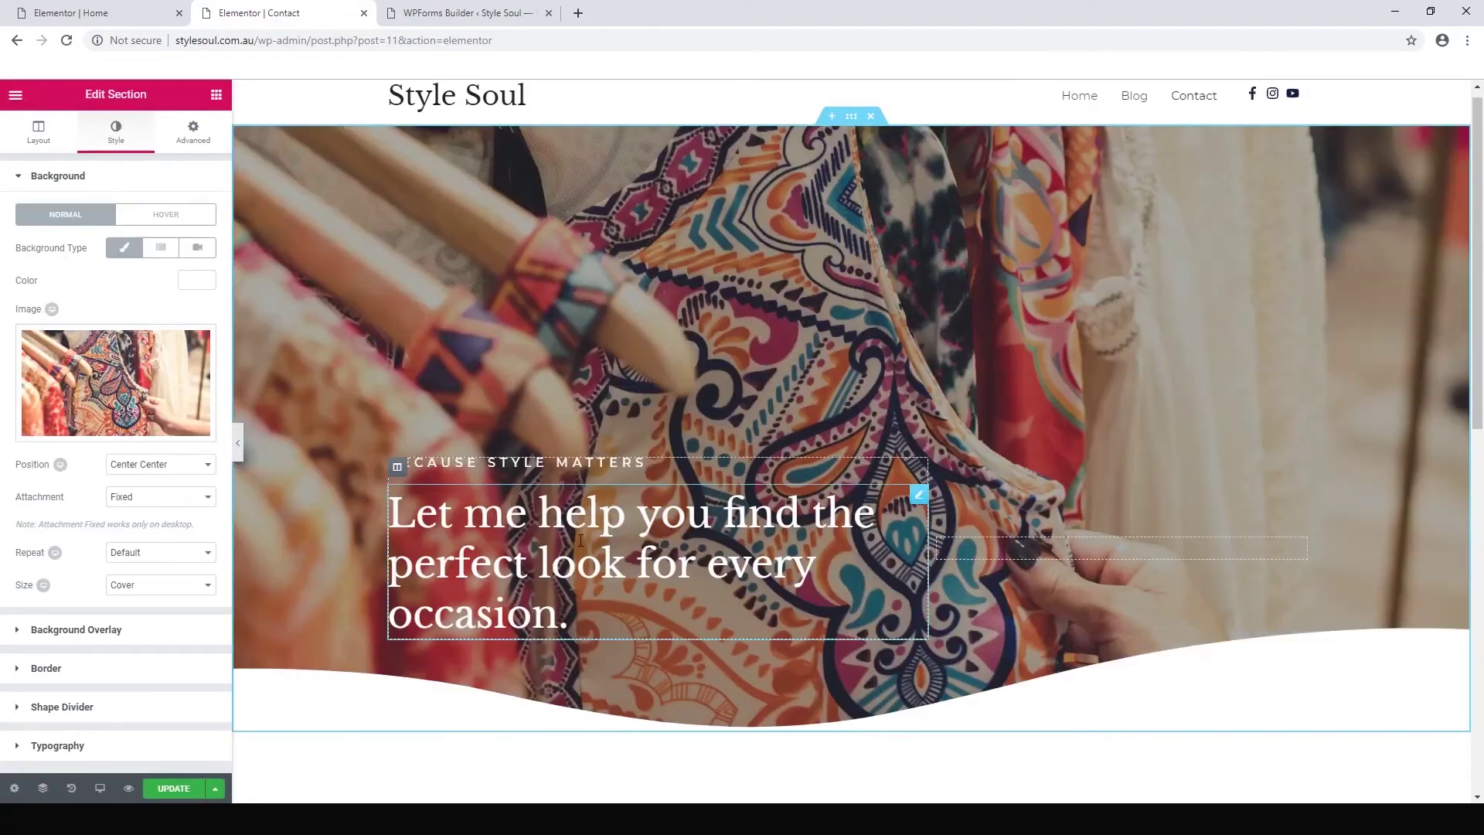
scroll(1171, 407, "down", 2)
scroll(1170, 406, "up", 2)
scroll(1170, 408, "up", 1)
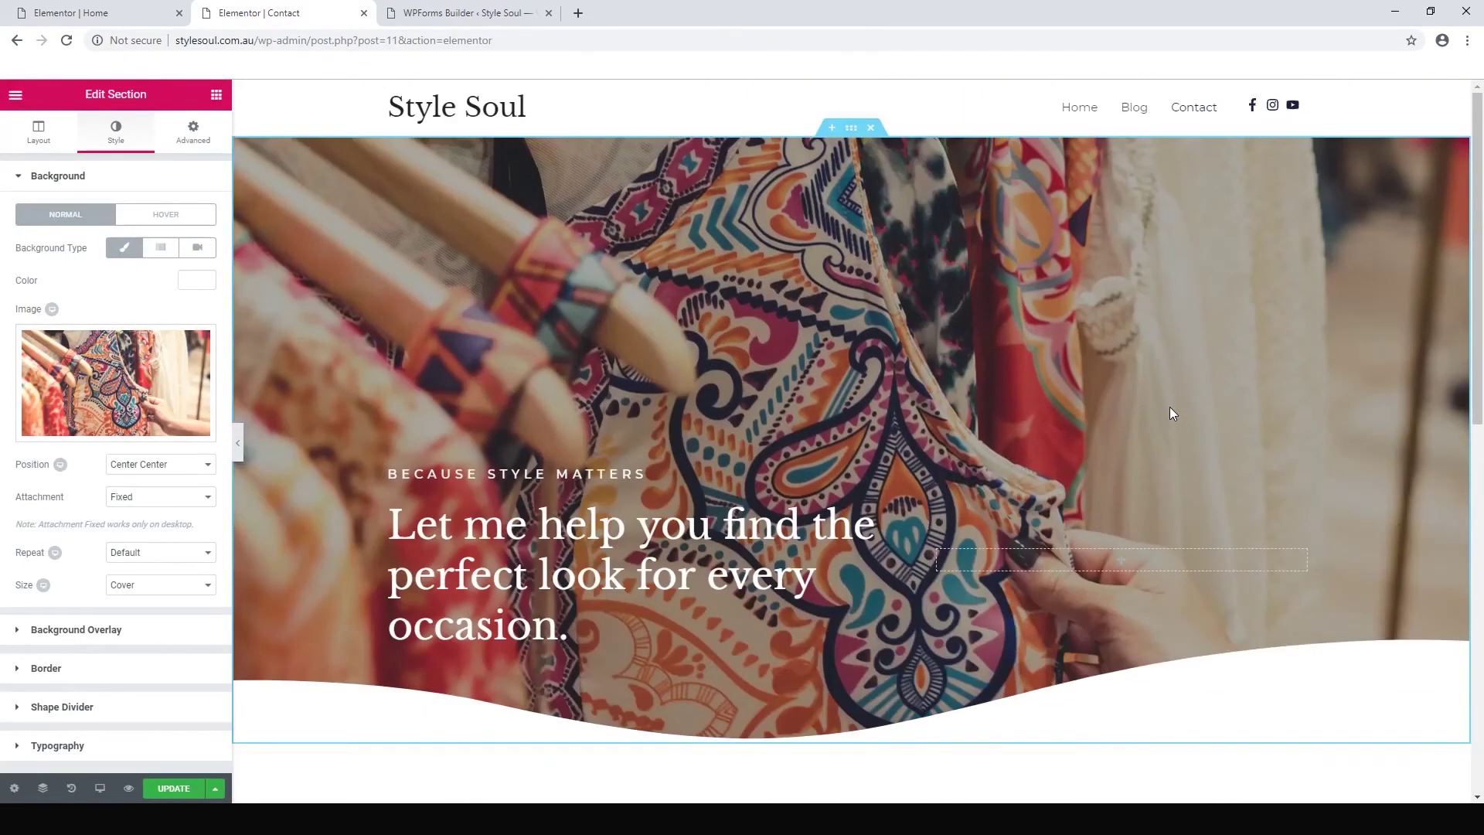
scroll(1171, 408, "down", 5)
scroll(1172, 414, "down", 2)
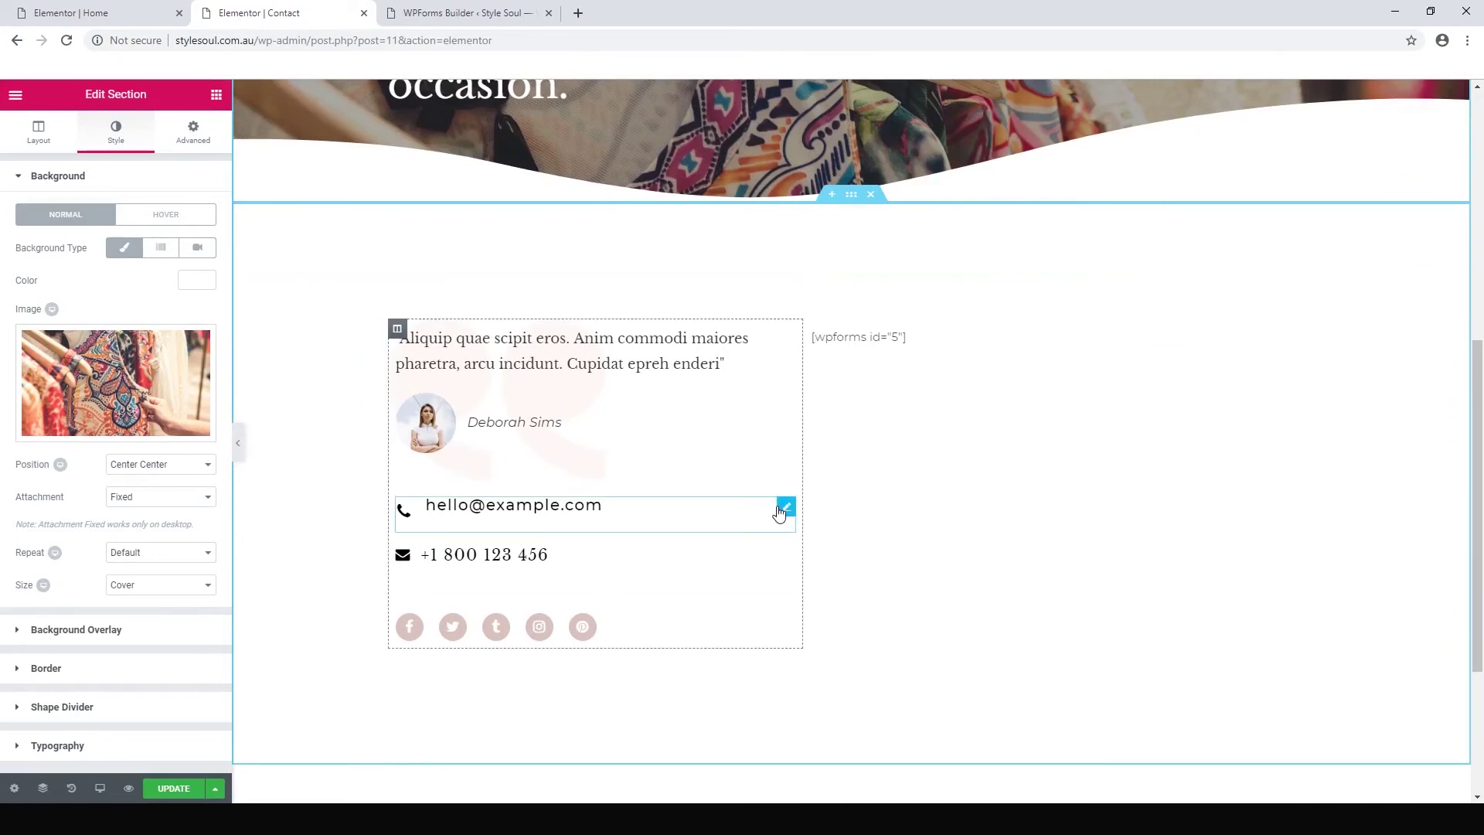
scroll(1403, 508, "down", 3)
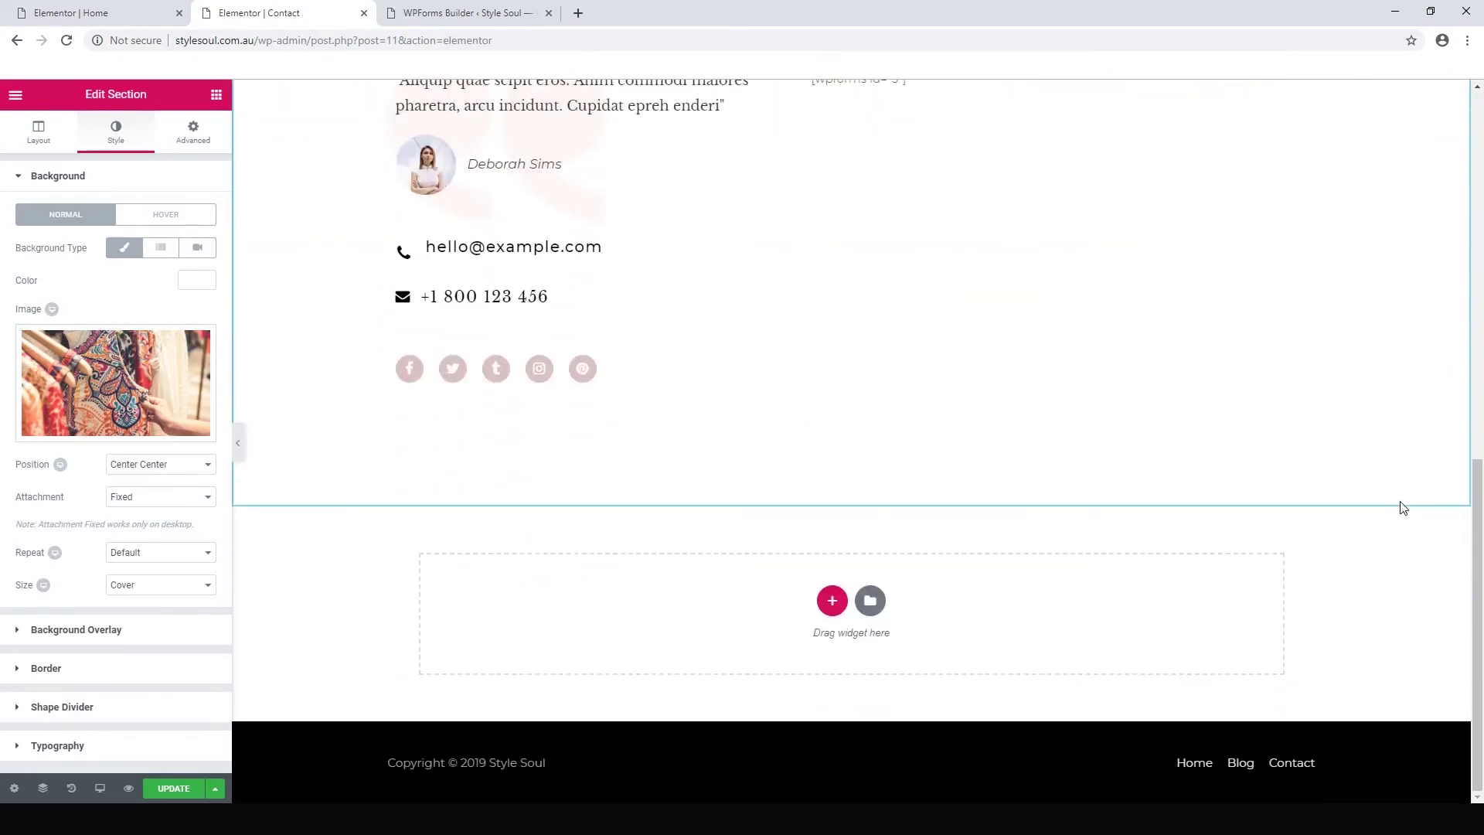
scroll(1403, 508, "up", 1)
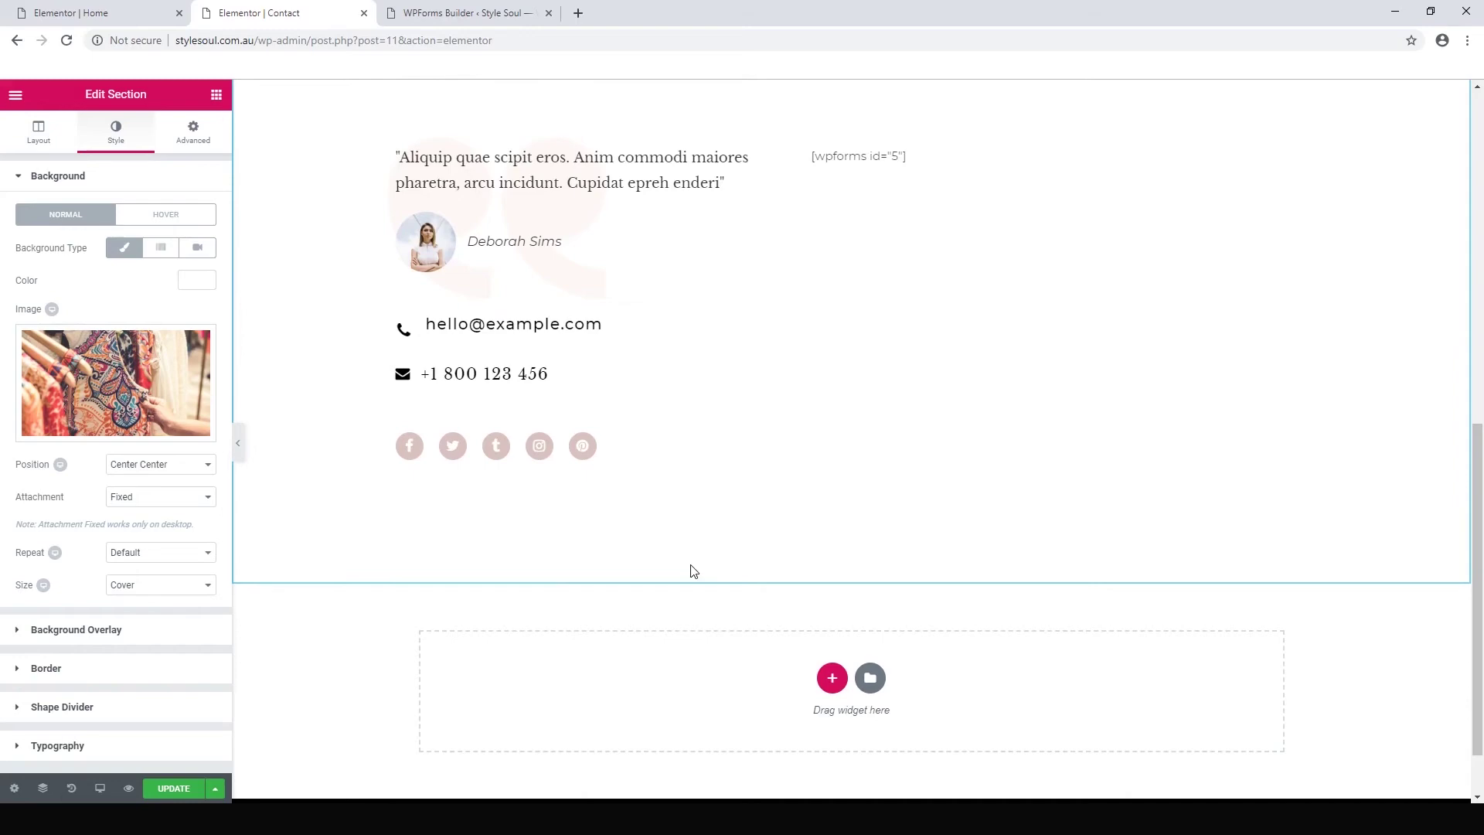
scroll(690, 570, "up", 8)
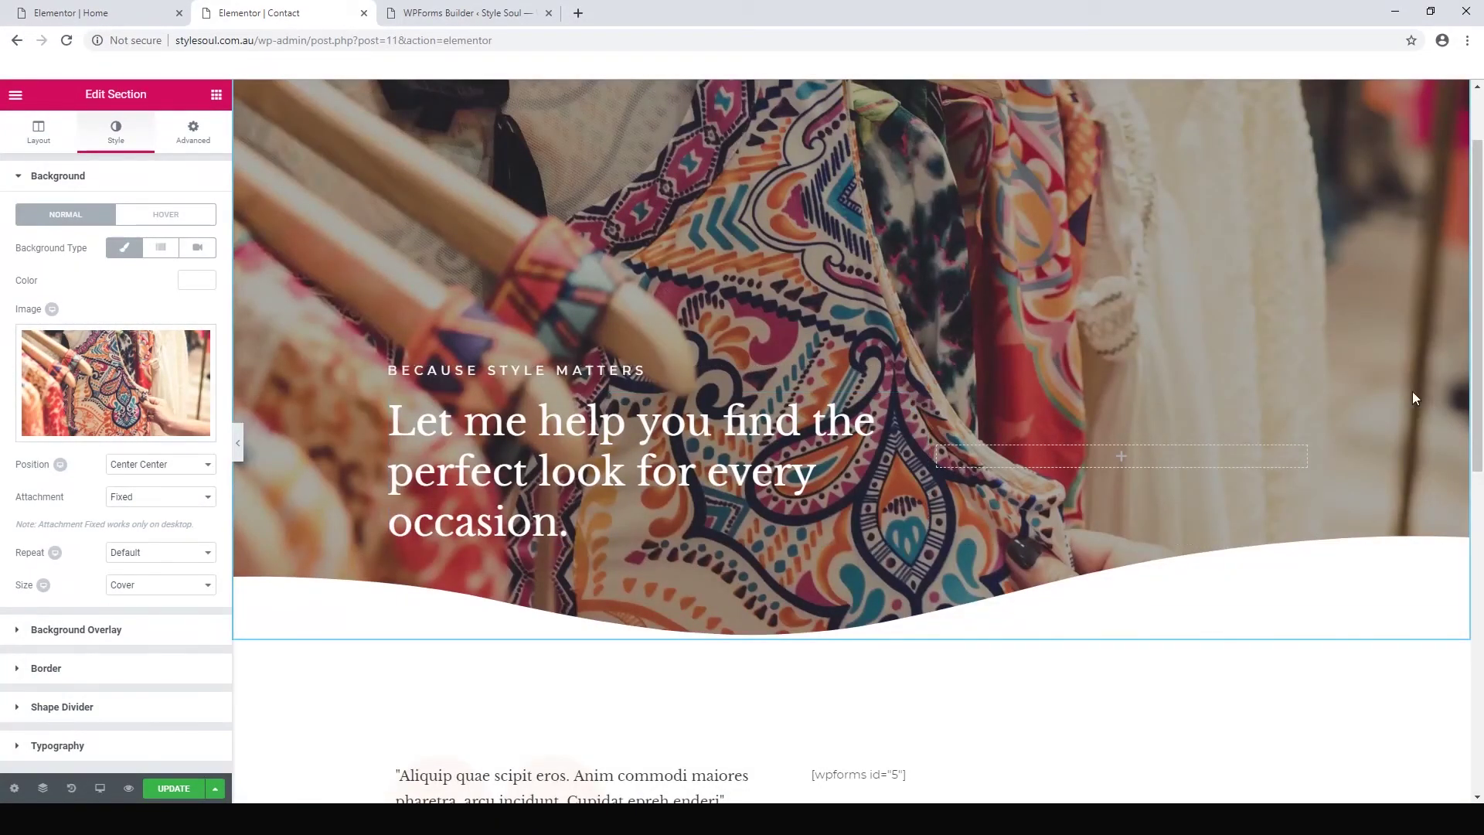
scroll(1357, 326, "up", 1)
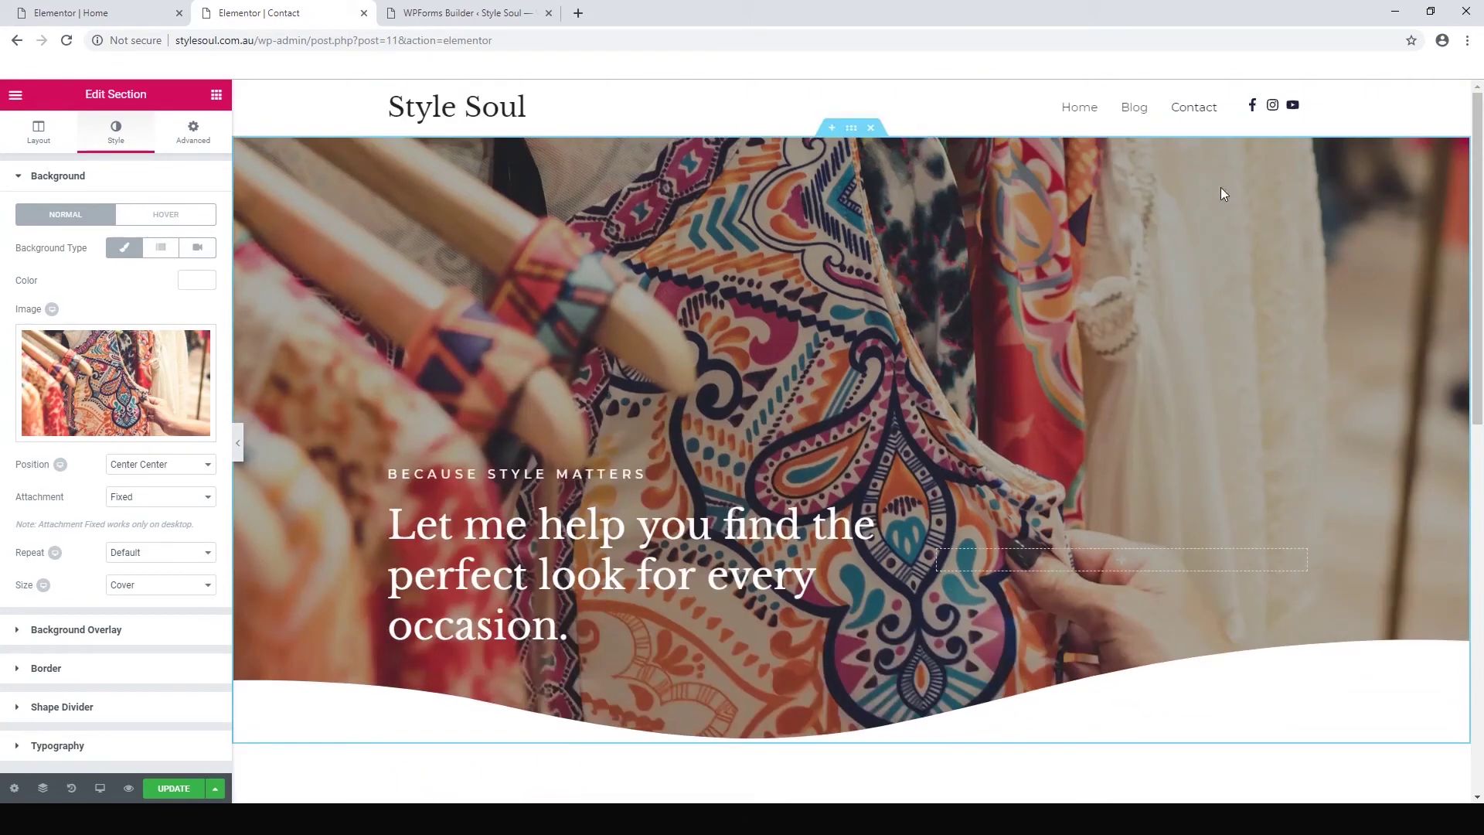